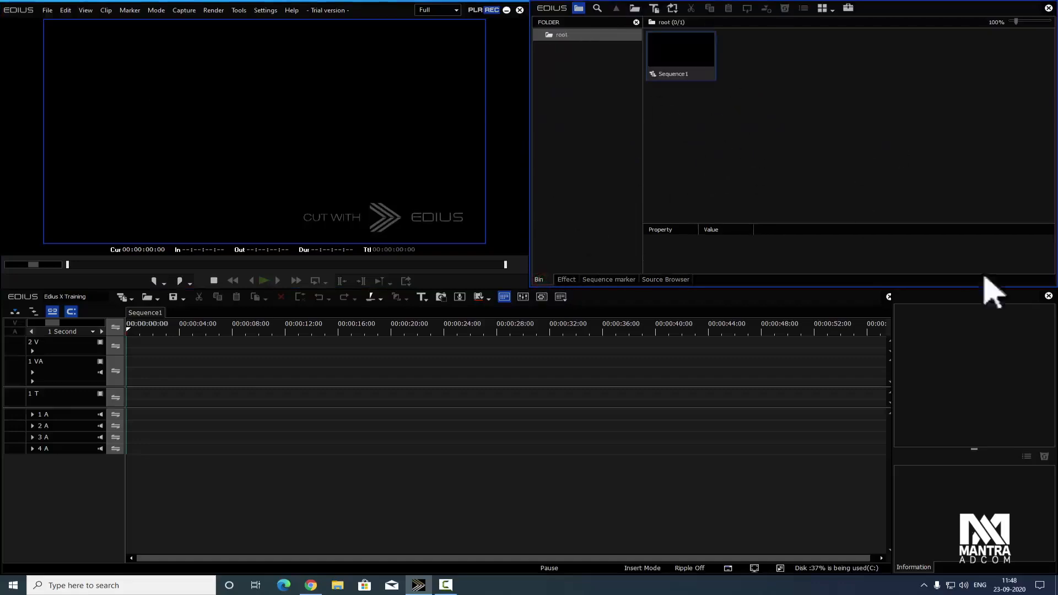
left_click(970, 369)
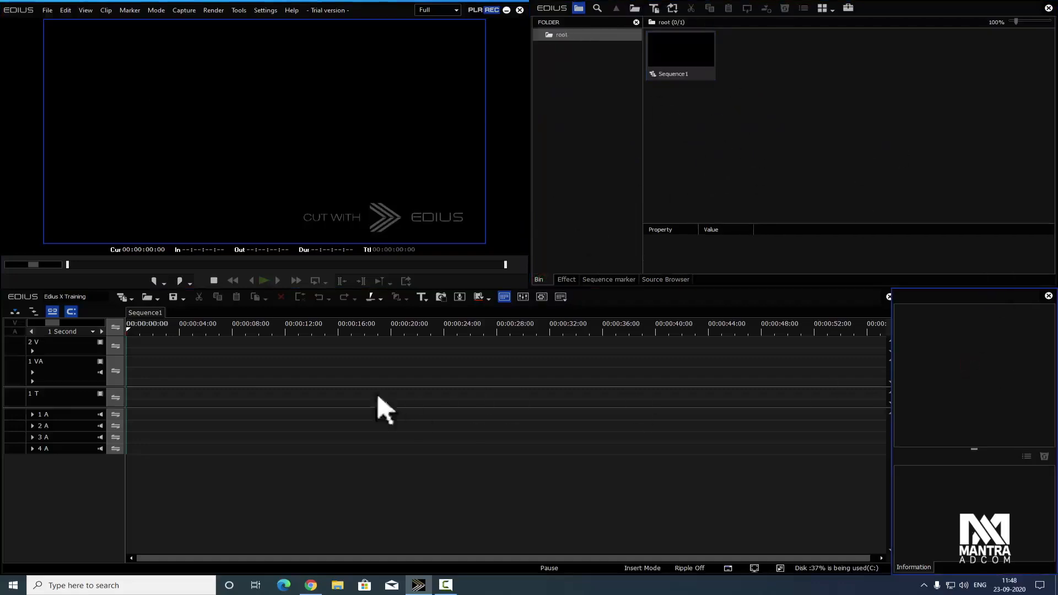
left_click(293, 372)
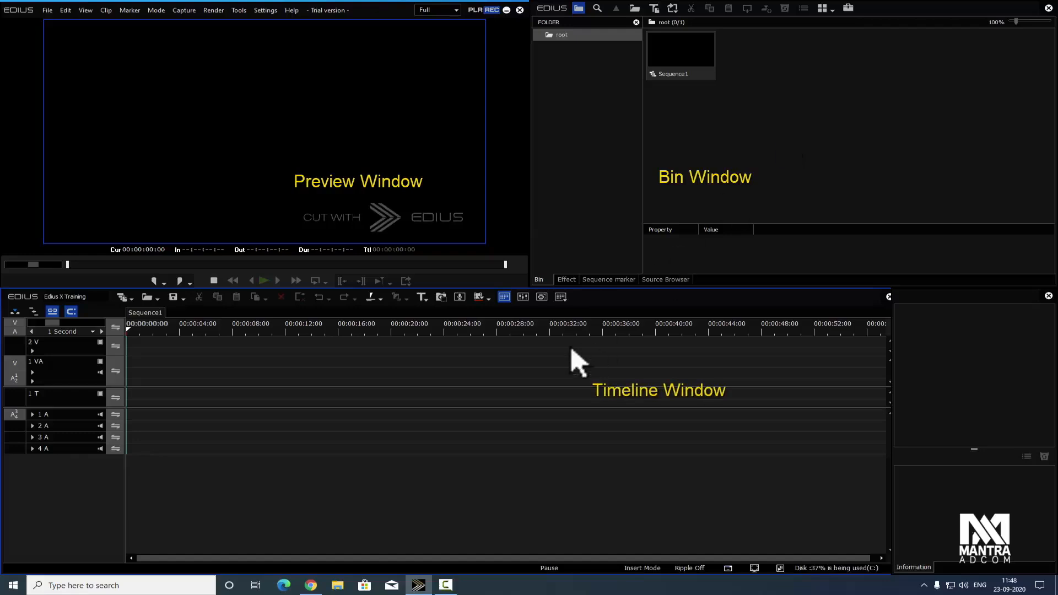
left_click(555, 367)
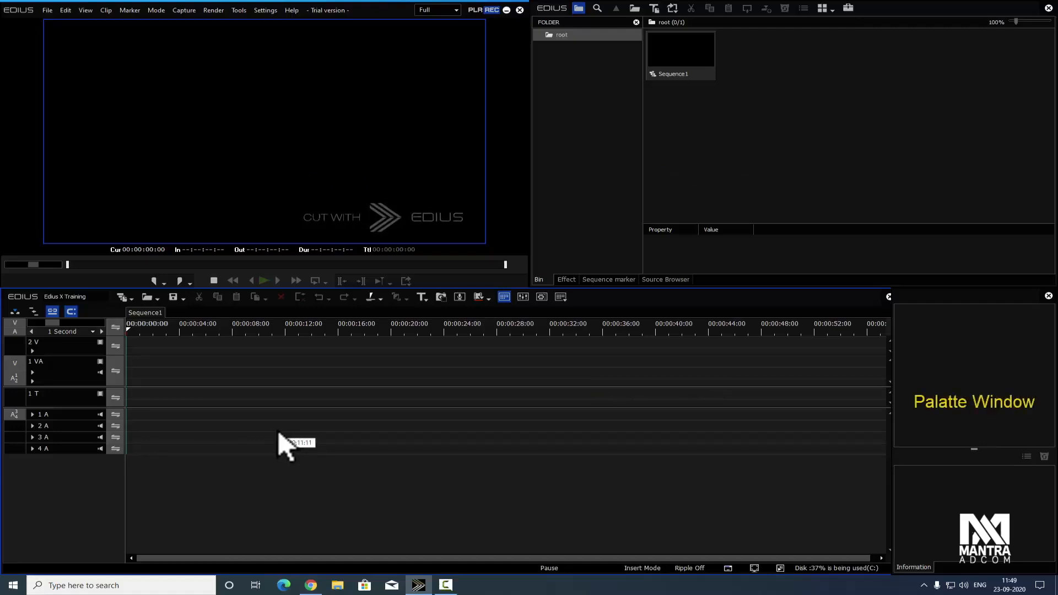
Look through the Information, Effect and Sequence marker palettes.
left_click(915, 568)
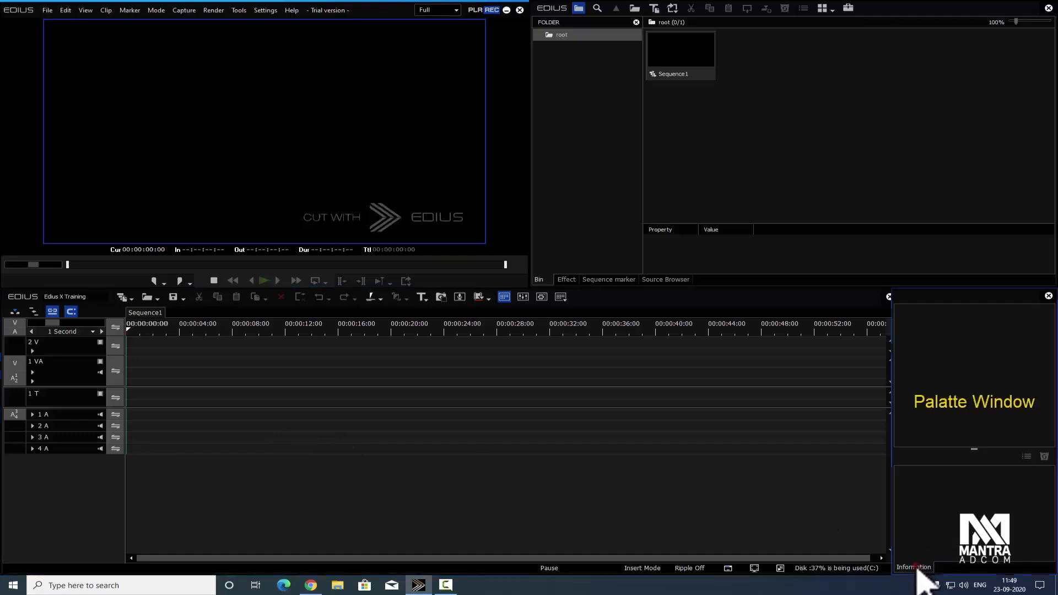
left_click(566, 279)
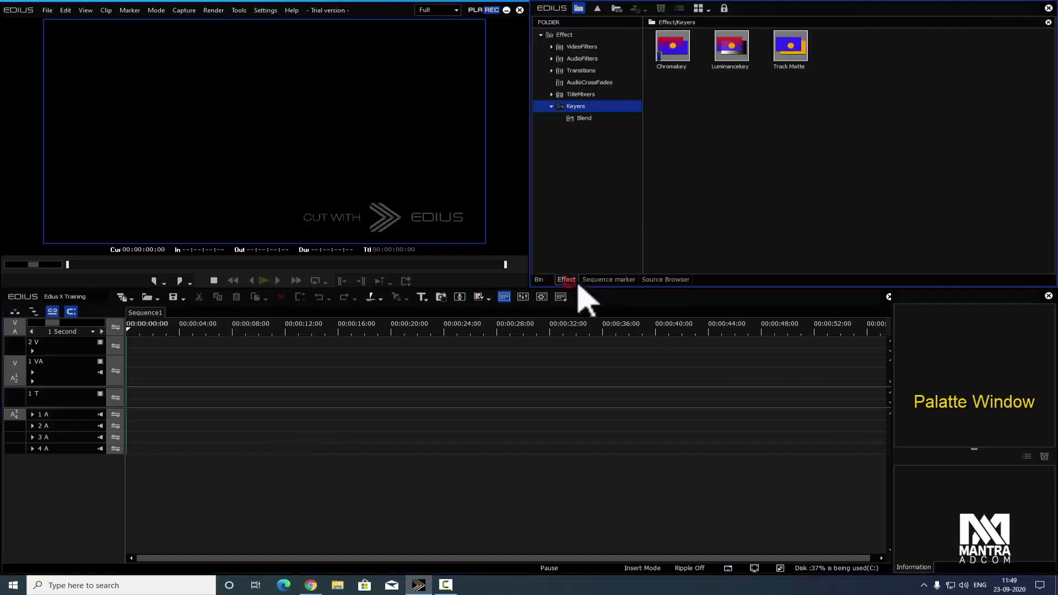
left_click(613, 279)
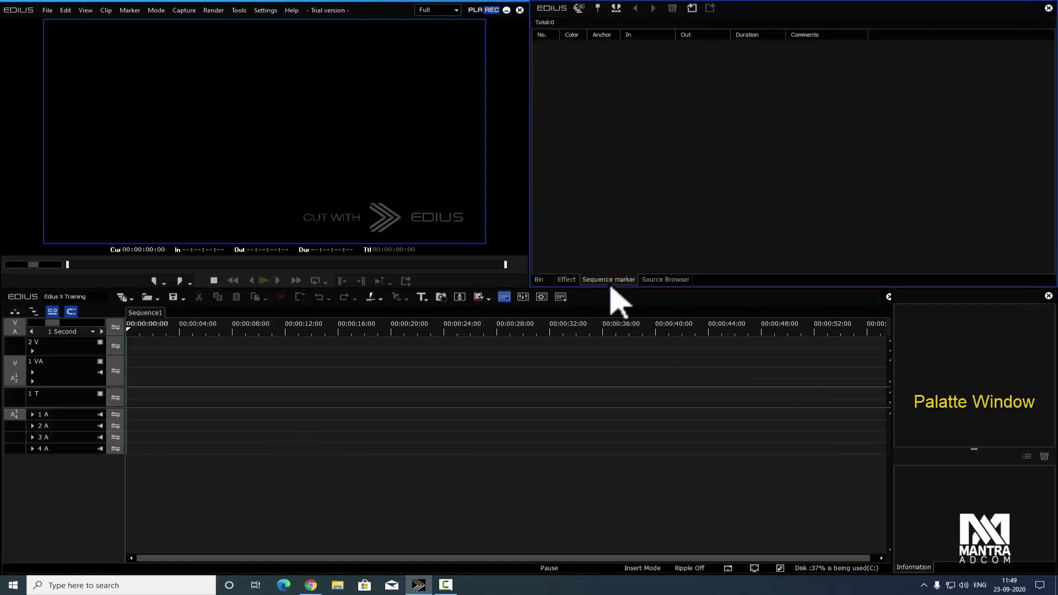
left_click(568, 279)
left_click(615, 279)
left_click(566, 280)
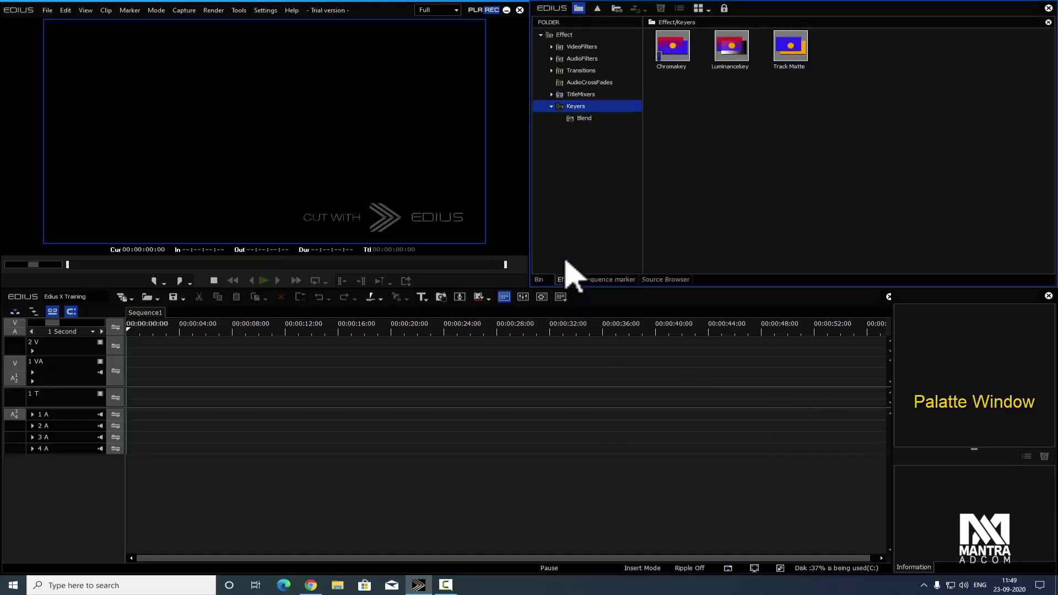
left_click(957, 495)
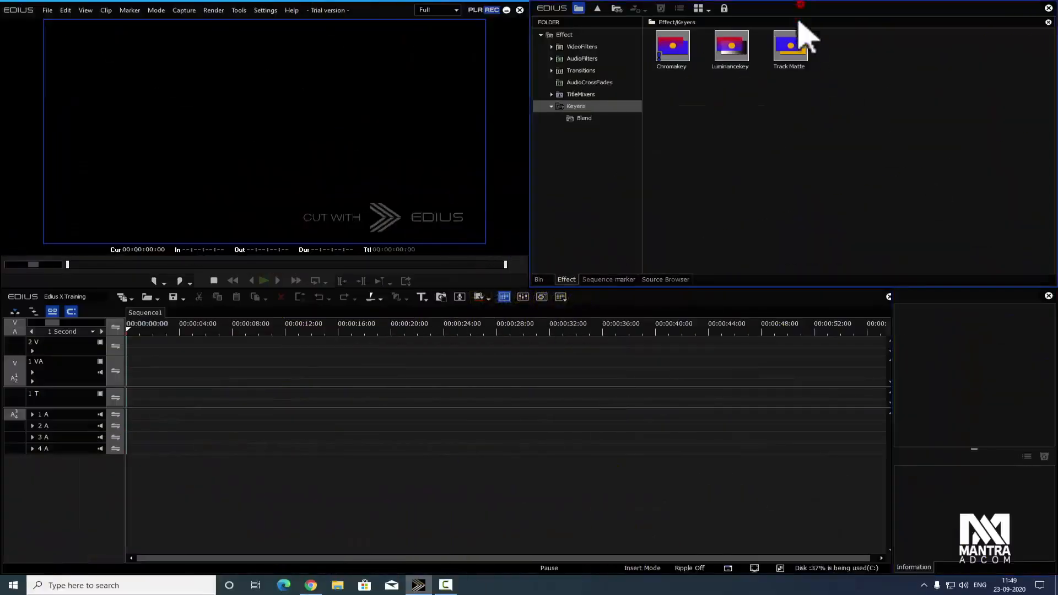
Move the palette, preview, timeline and Information windows to different places on the screen.
left_click_drag(800, 6, 395, 166)
left_click_drag(362, 6, 895, 6)
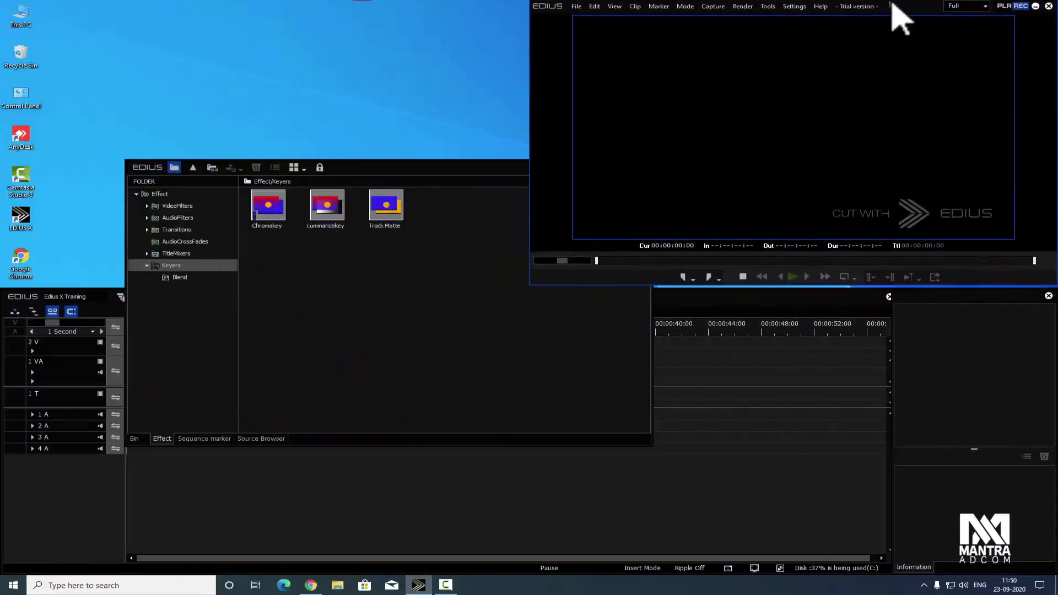
left_click_drag(421, 167, 305, 11)
left_click_drag(618, 289, 593, 41)
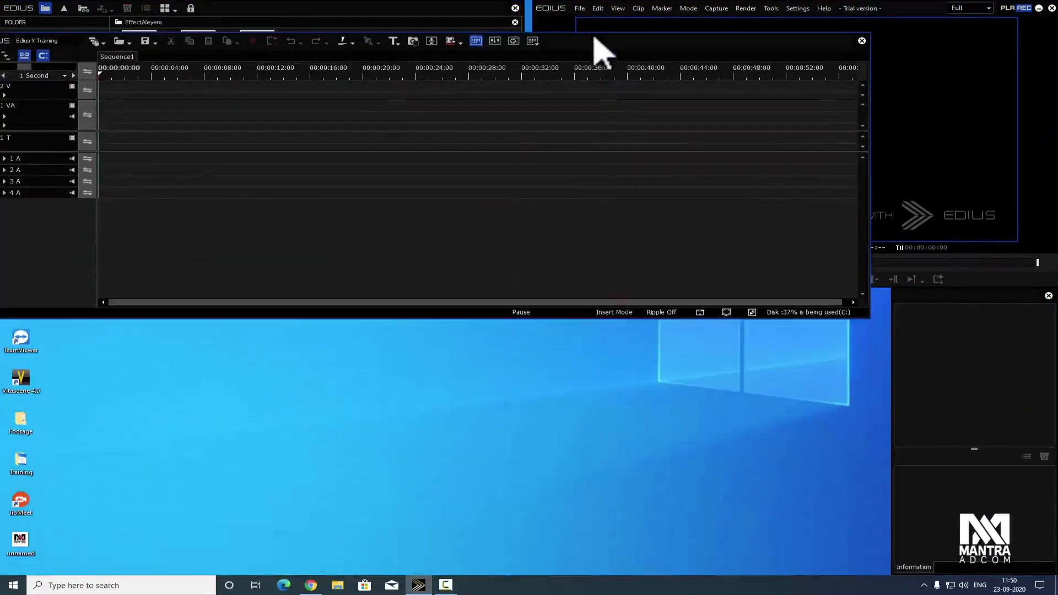
left_click_drag(426, 8, 413, 325)
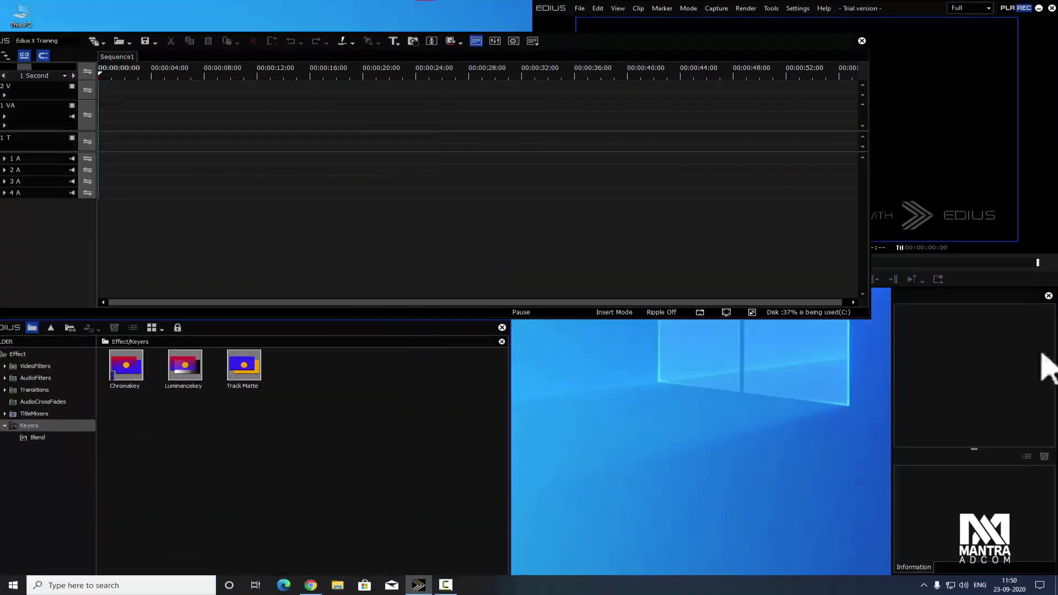
left_click_drag(982, 298, 716, 353)
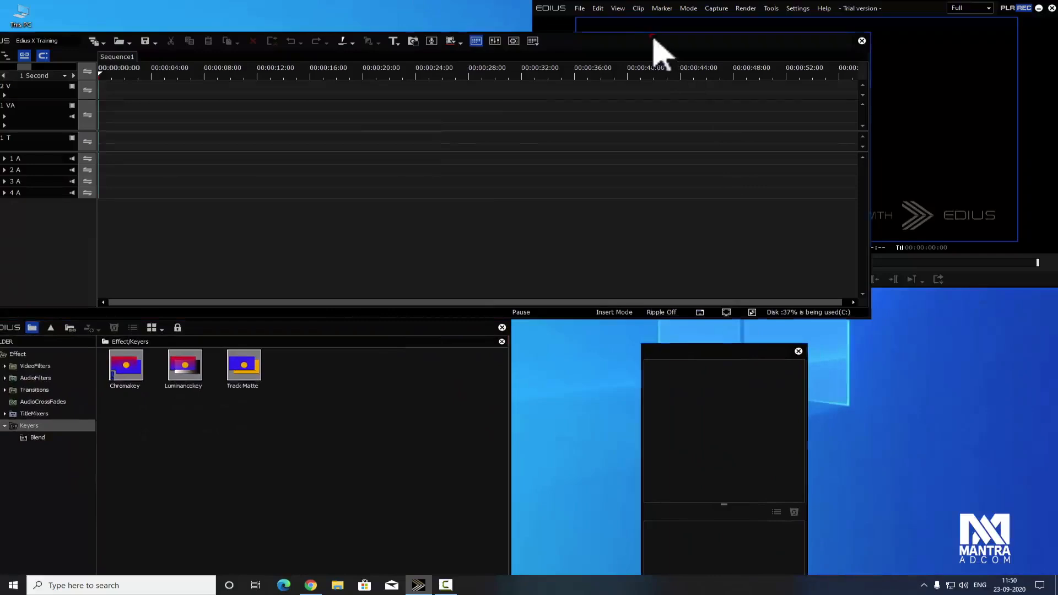
left_click_drag(656, 39, 638, 25)
left_click_drag(416, 330, 525, 166)
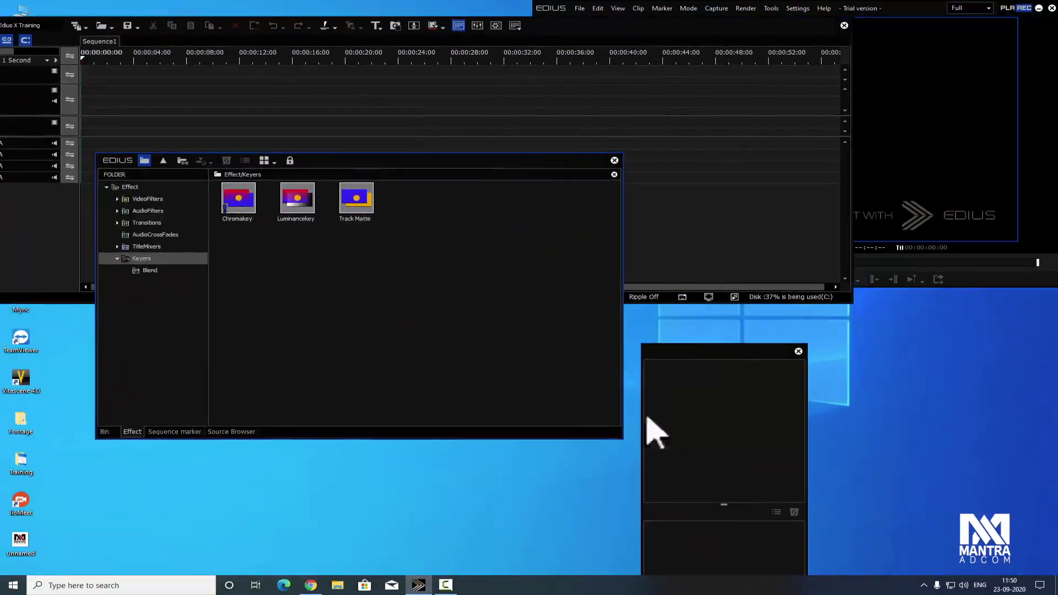
Dock the Information palette into the Effect palette's window, and reposition the timeline and palette windows.
left_click_drag(693, 348, 725, 210)
mouse_move(689, 488)
left_mouse_down()
mouse_move(276, 461)
mouse_move(271, 435)
mouse_move(167, 437)
left_mouse_up()
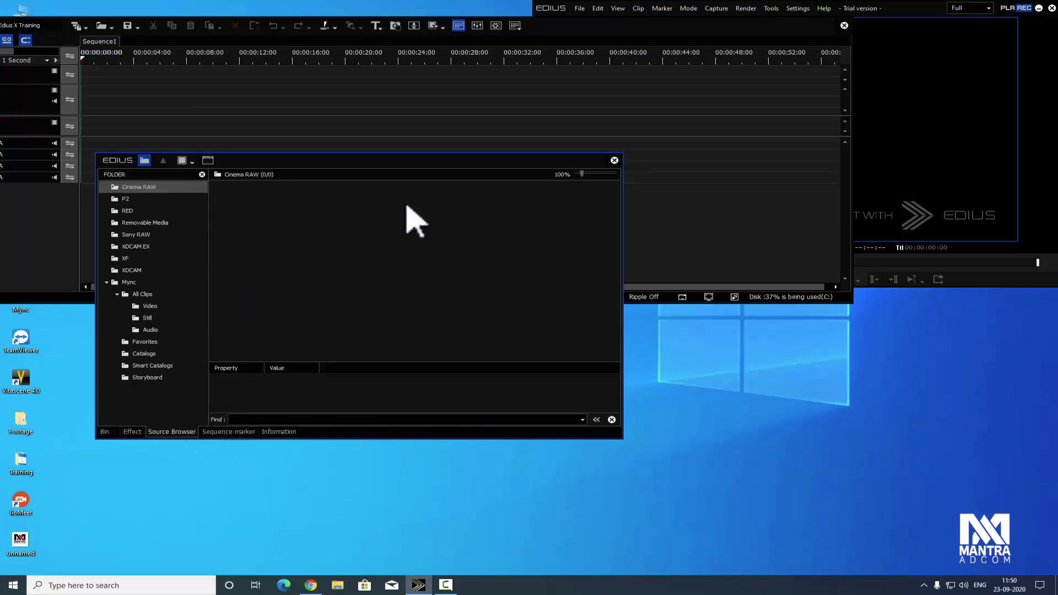
left_click(104, 431)
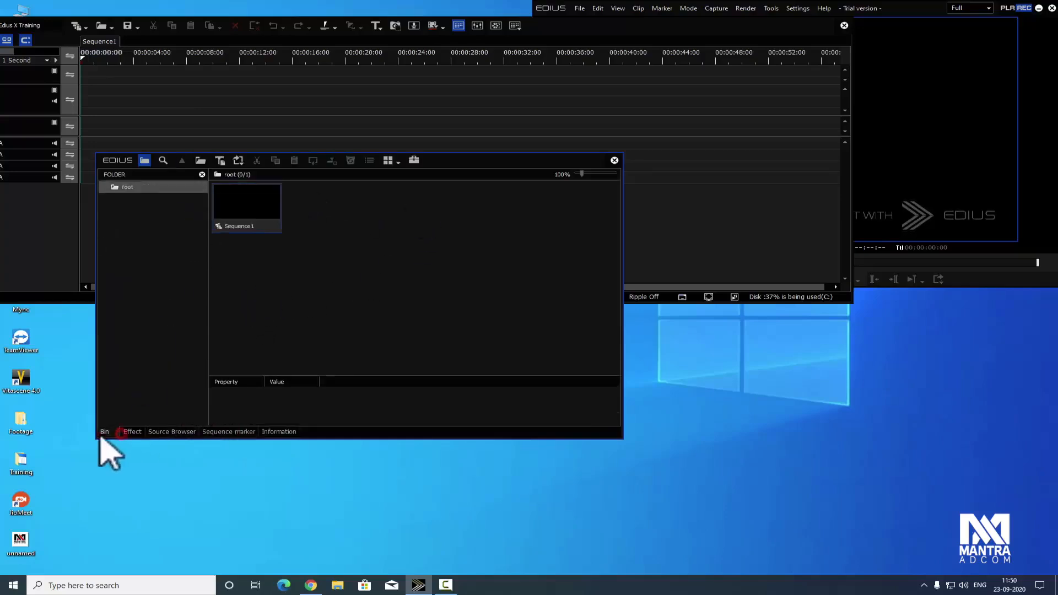
left_click(132, 432)
left_click_drag(708, 27, 708, 236)
left_click_drag(385, 158, 527, 48)
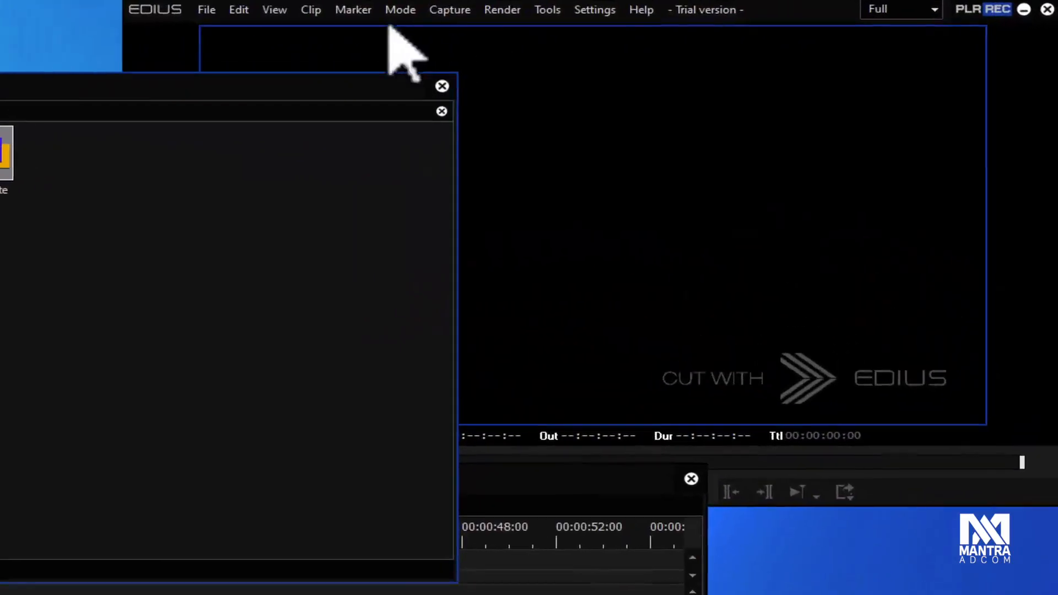
Reset the window layout to Normal.
left_click(604, 9)
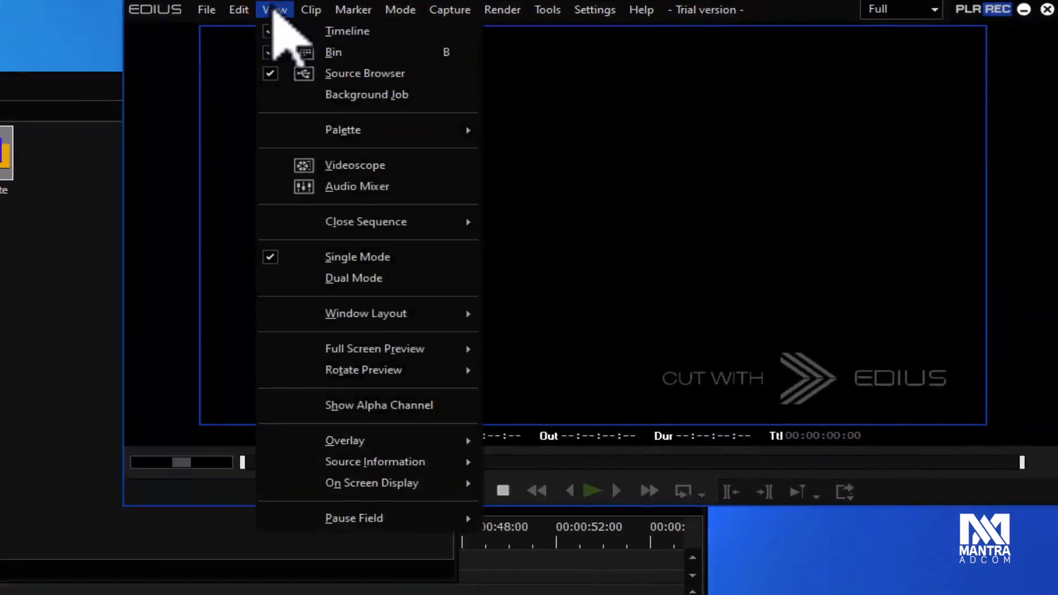
mouse_move(386, 316)
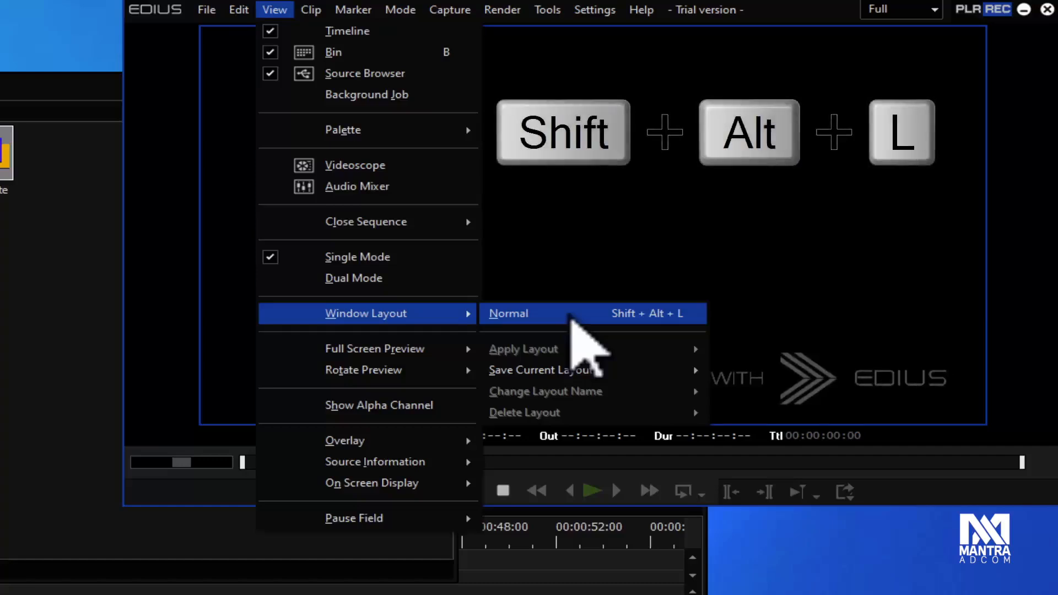
left_click(571, 315)
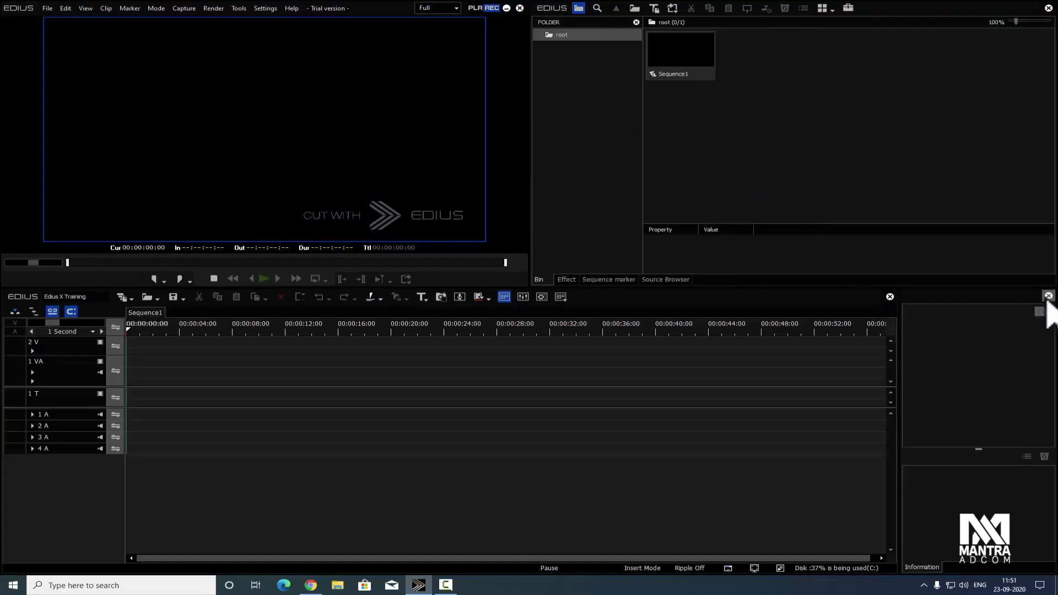
Resize the docked windows by their shared borders, narrowing the timeline and widening the preview and Information windows.
left_click_drag(898, 336, 703, 342)
left_click_drag(777, 288, 782, 250)
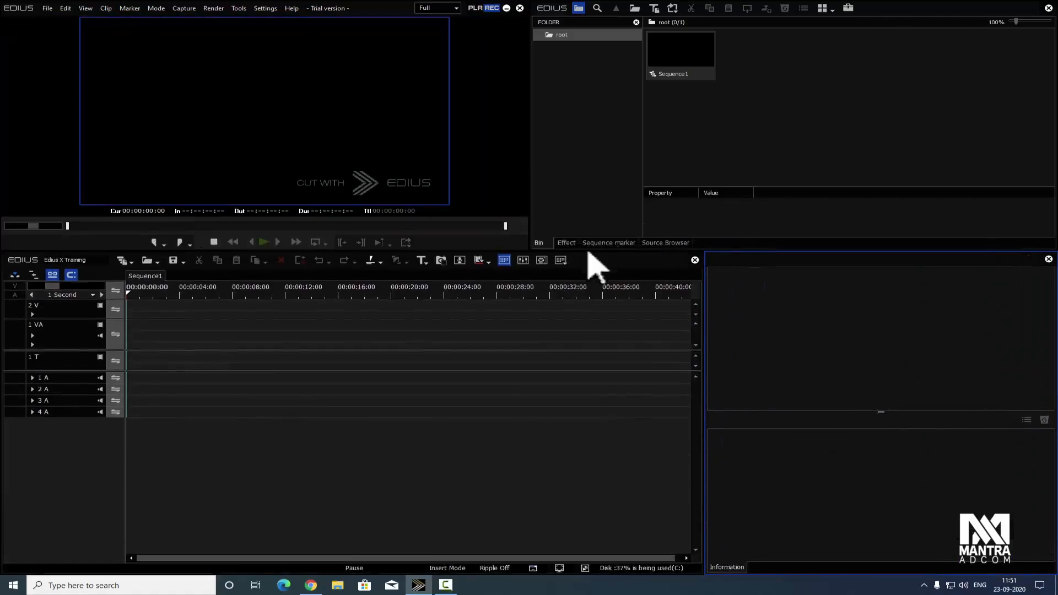
left_click_drag(531, 250, 555, 233)
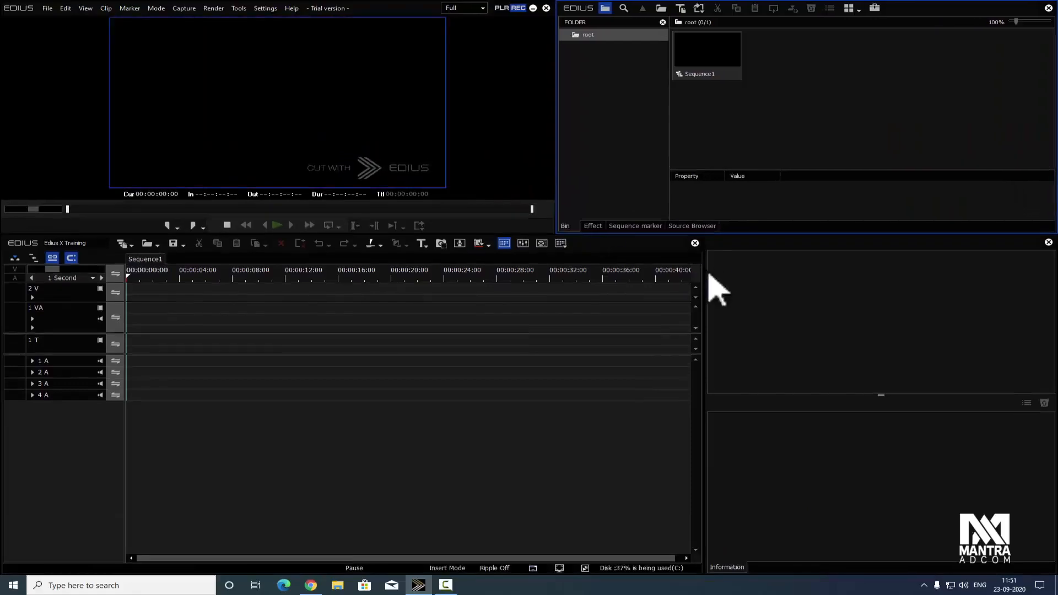
left_click_drag(705, 269, 661, 287)
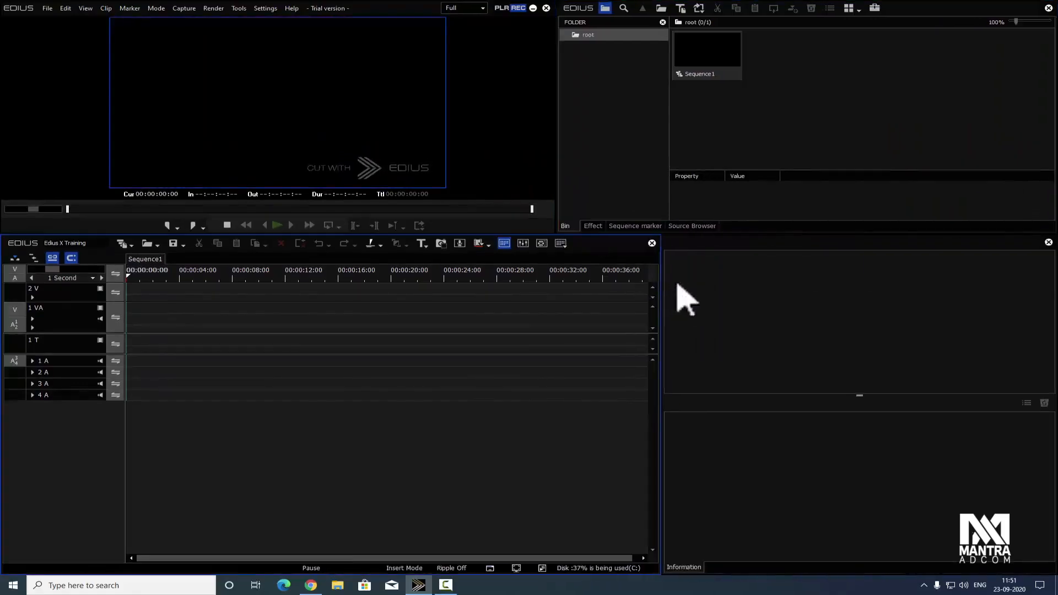
left_click_drag(561, 236, 566, 284)
Dock the Information palette in the Bin window's group, and widen the timeline across the screen and the preview slightly.
left_click(783, 291)
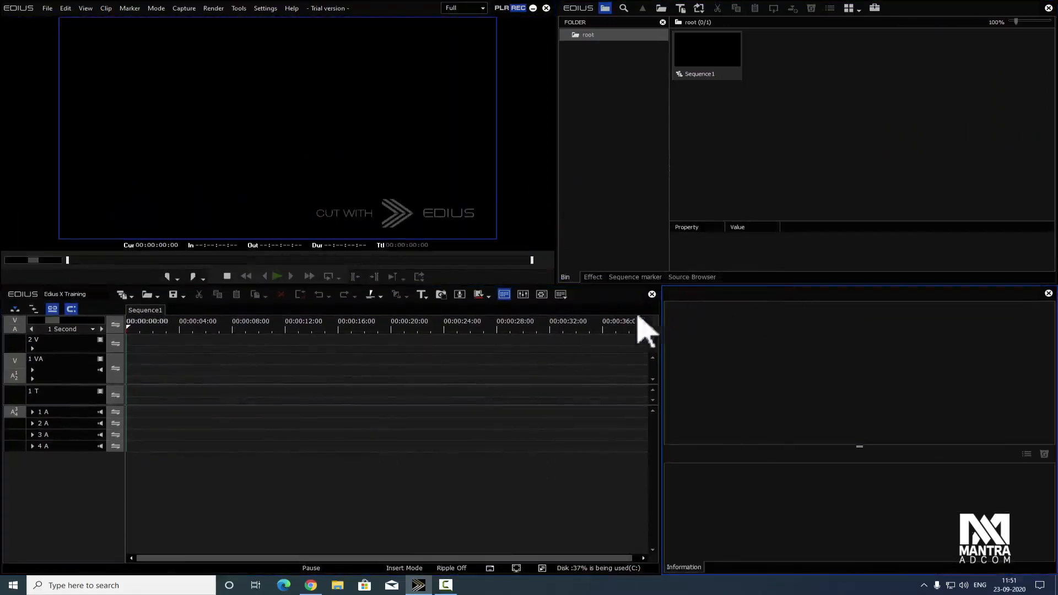
left_click_drag(693, 296, 727, 281)
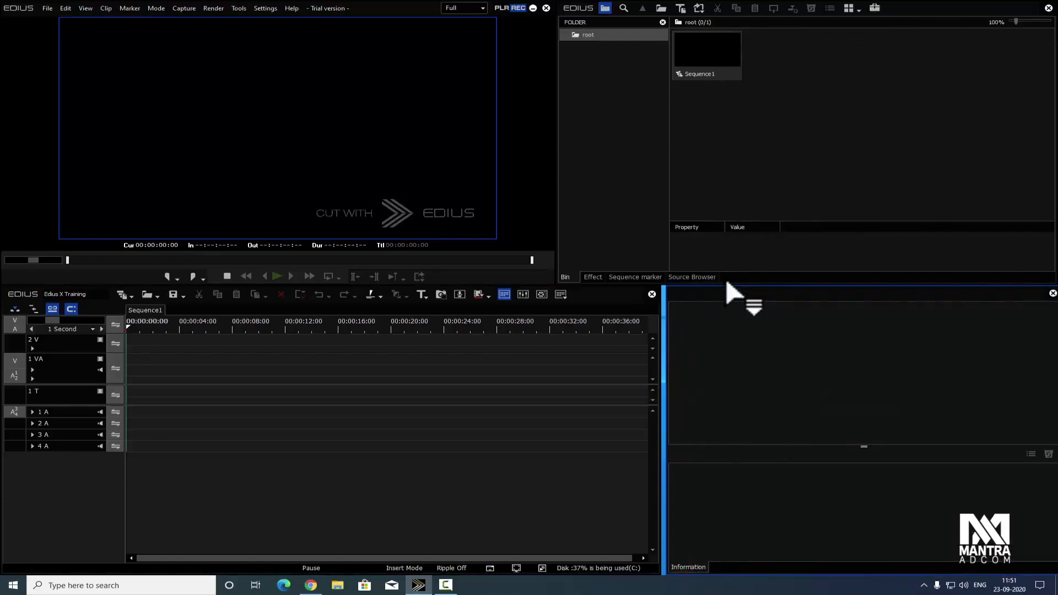
left_click_drag(726, 282, 727, 283)
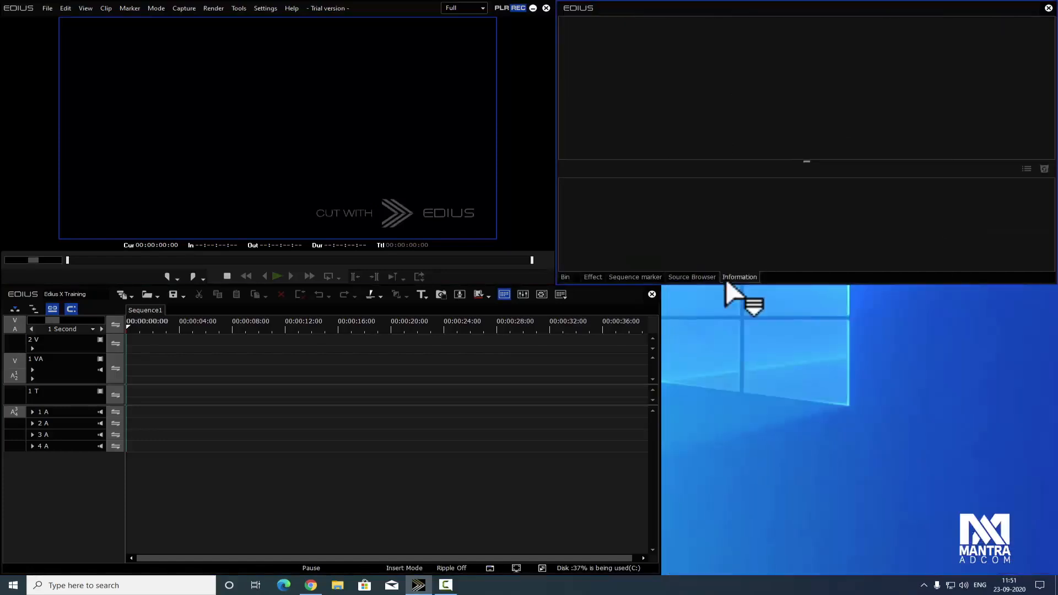
left_click_drag(660, 340, 1039, 351)
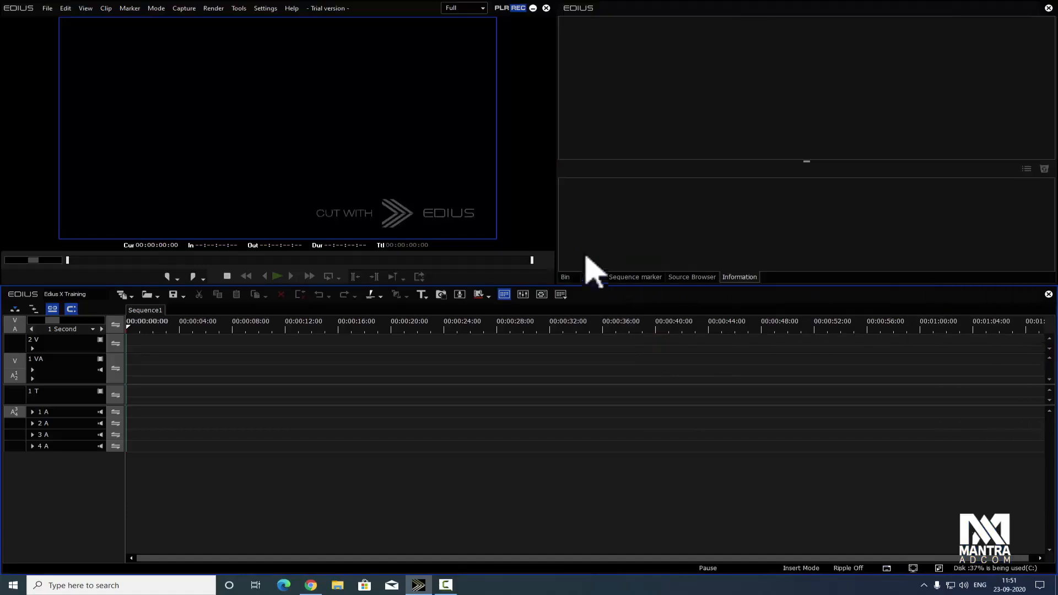
mouse_move(557, 243)
left_mouse_down()
mouse_move(580, 242)
mouse_move(571, 243)
left_mouse_up()
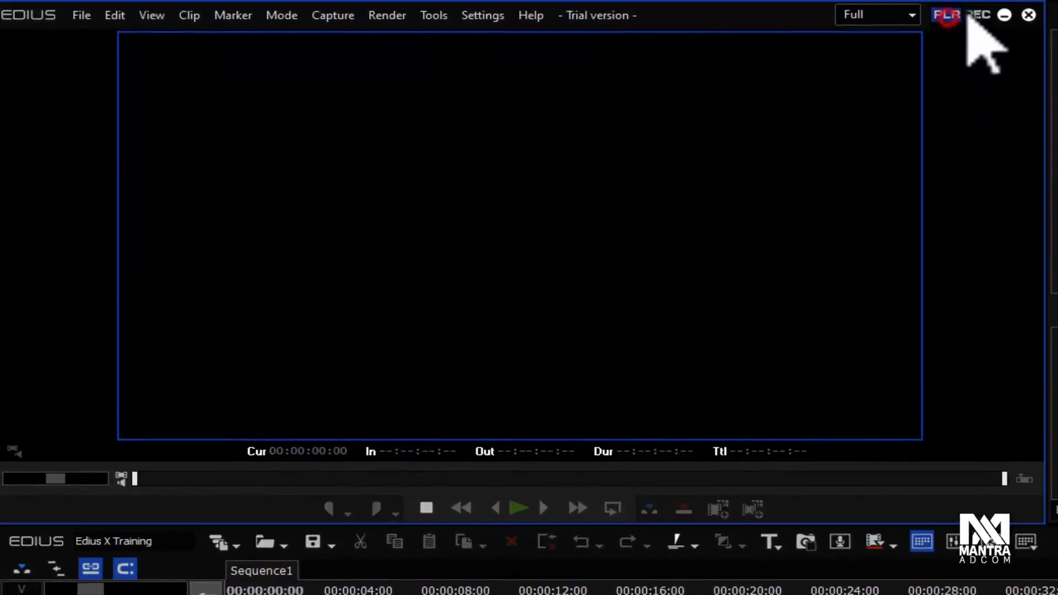
Switch the preview window to player mode (PLR) and review the available preview quality options without changing the quality.
left_click(953, 25)
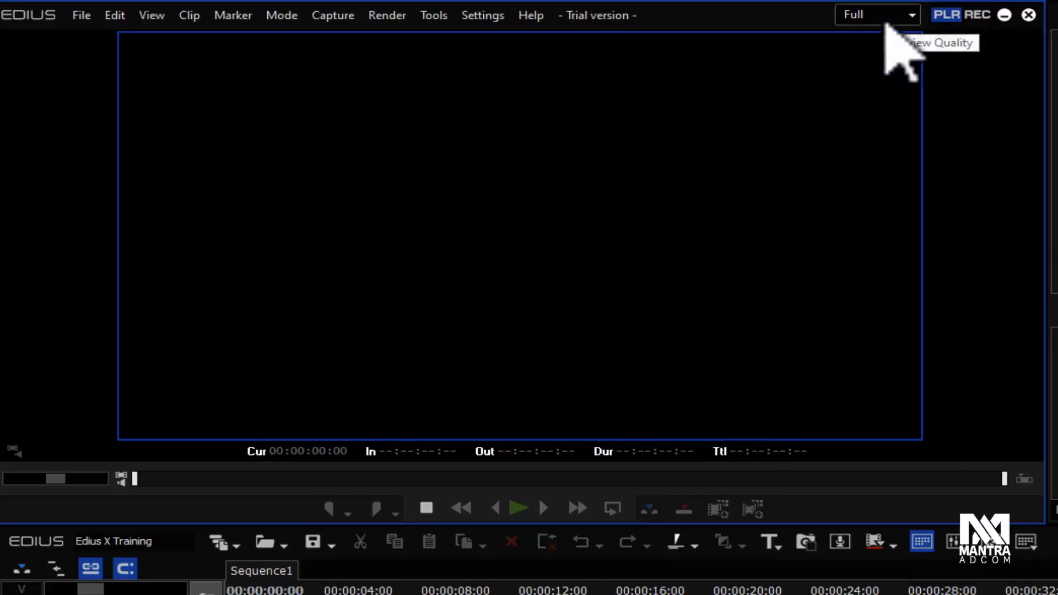
left_click(884, 22)
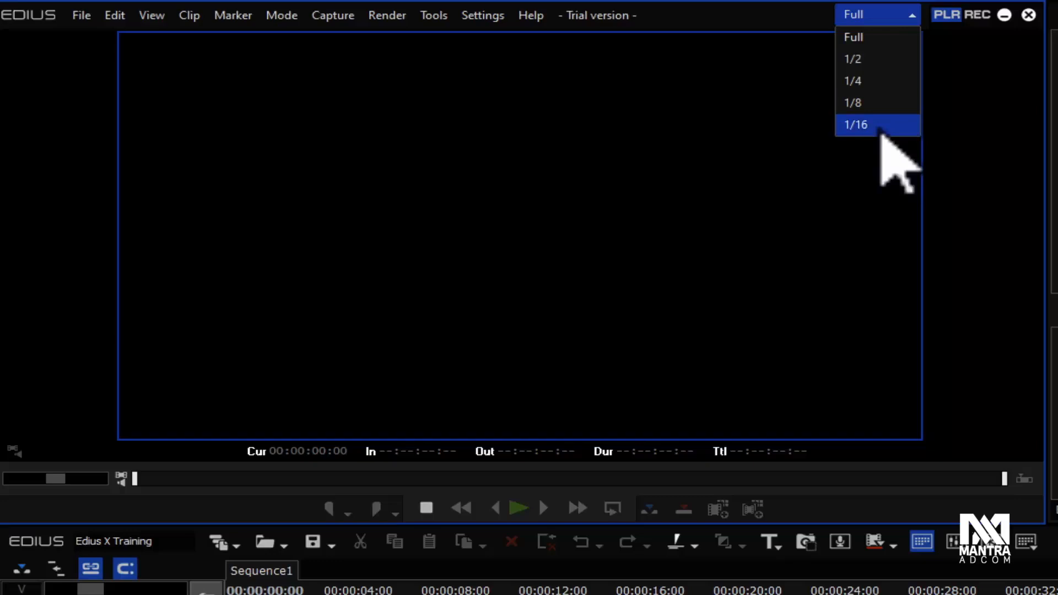
key("Escape")
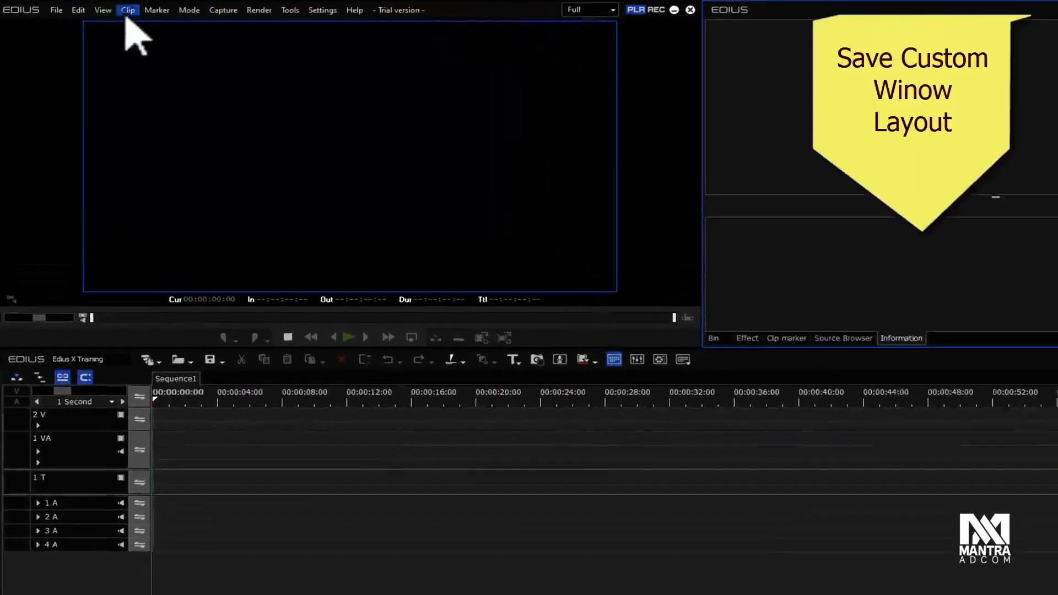
Save the current window layout as a new layout named Mantra.
left_click(92, 9)
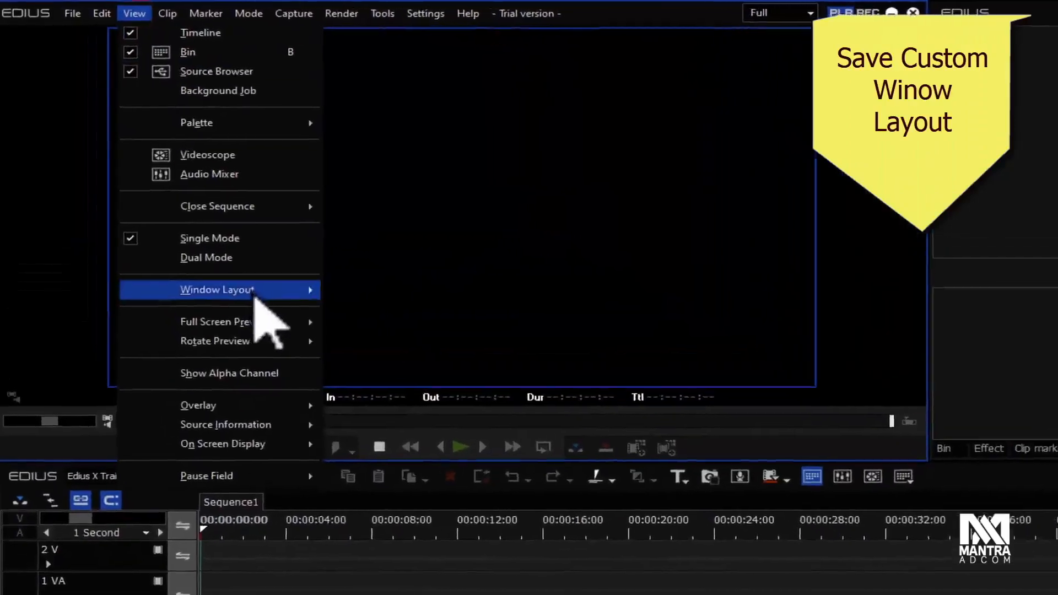
mouse_move(255, 291)
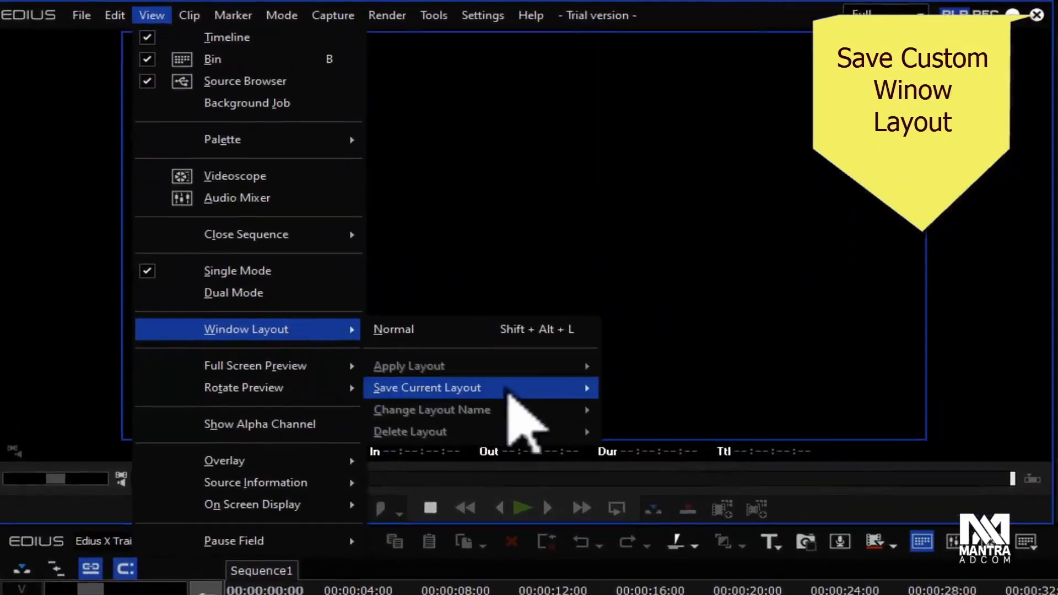
mouse_move(509, 392)
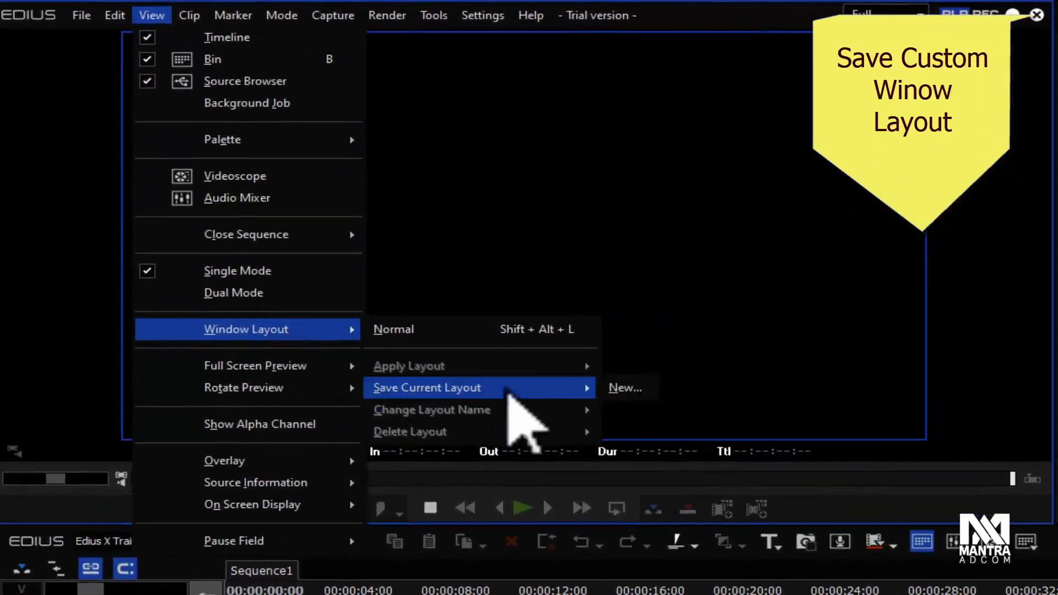
left_click(624, 388)
double_click(466, 265)
type("Mantra")
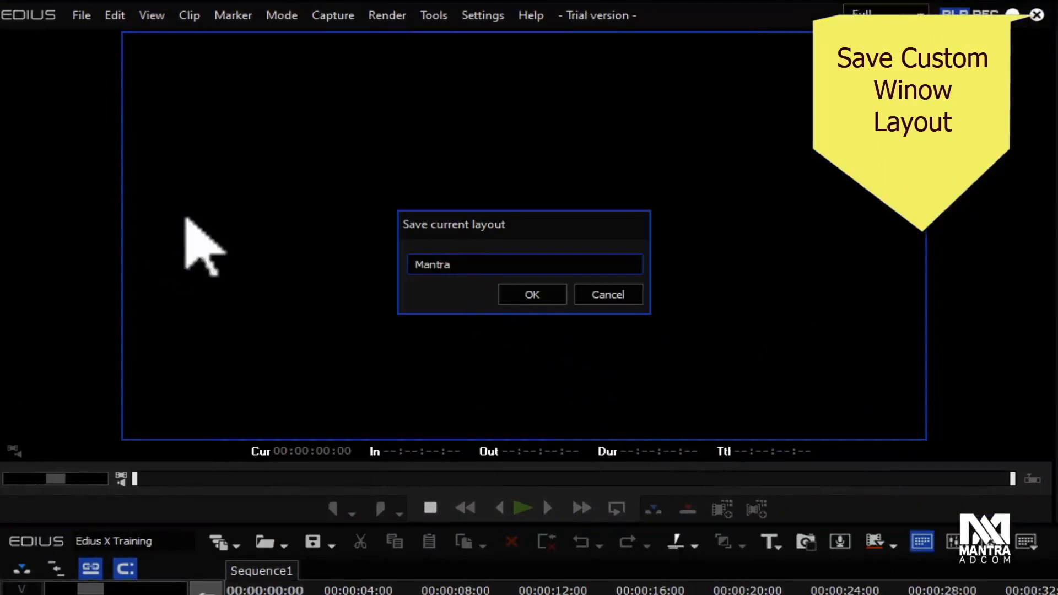
left_click(532, 295)
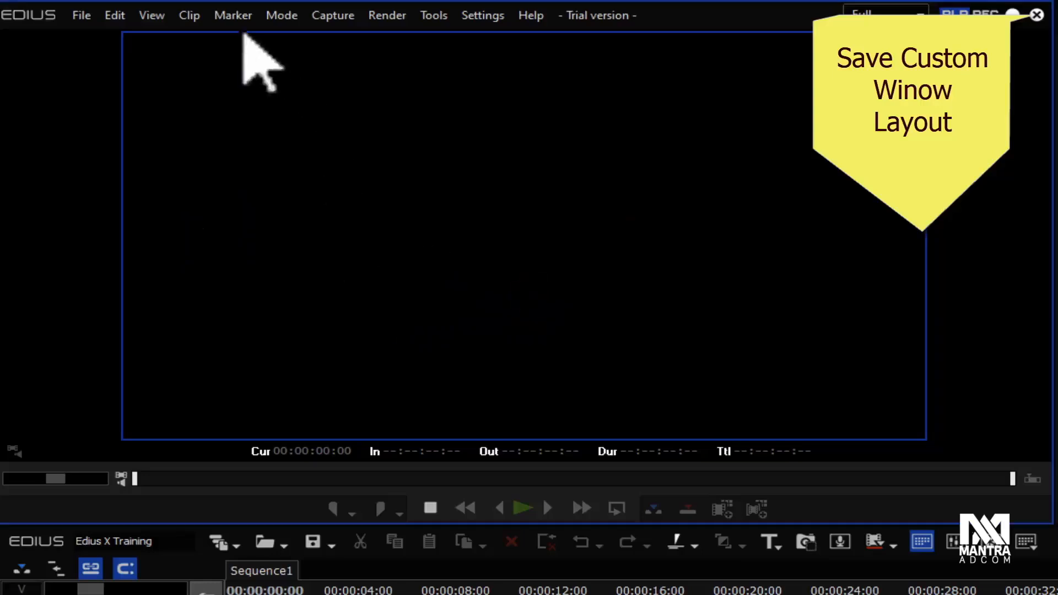
Reset the window arrangement to the default Normal layout after checking that Mantra is offered among the saved layouts.
left_click(154, 15)
mouse_move(278, 330)
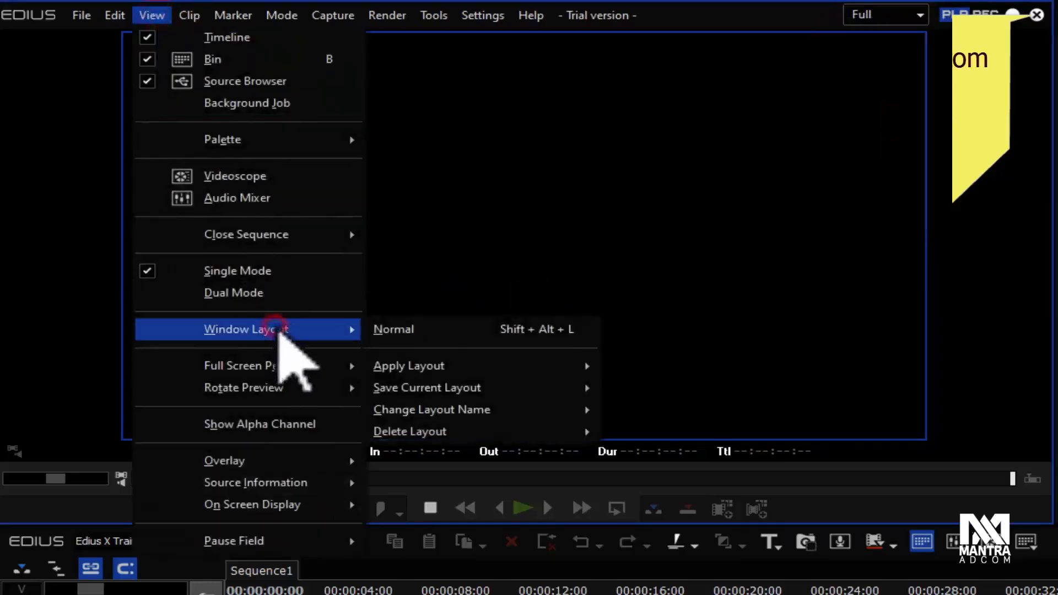
mouse_move(471, 366)
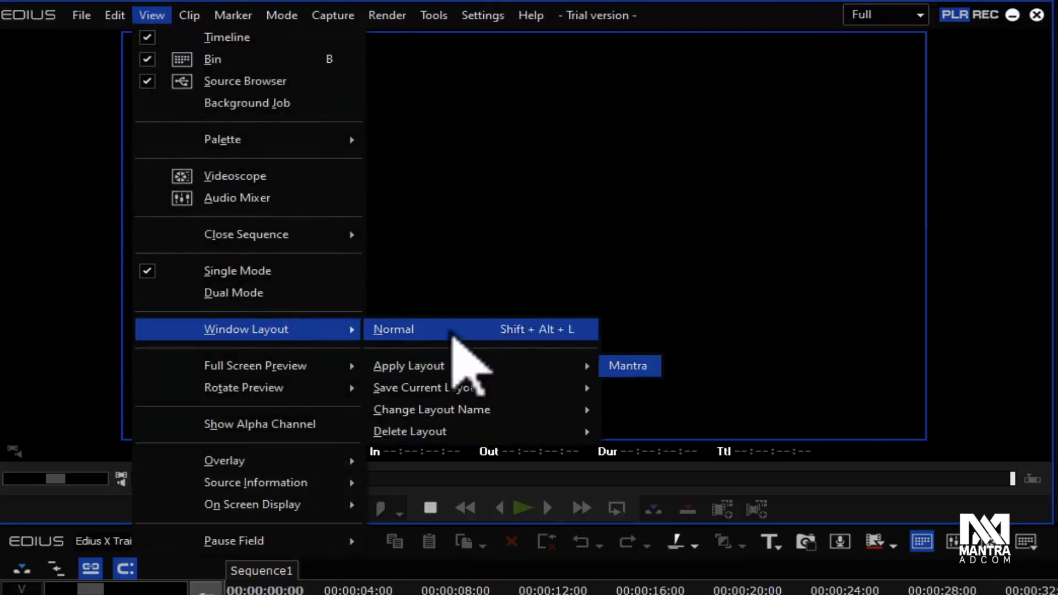
left_click(446, 333)
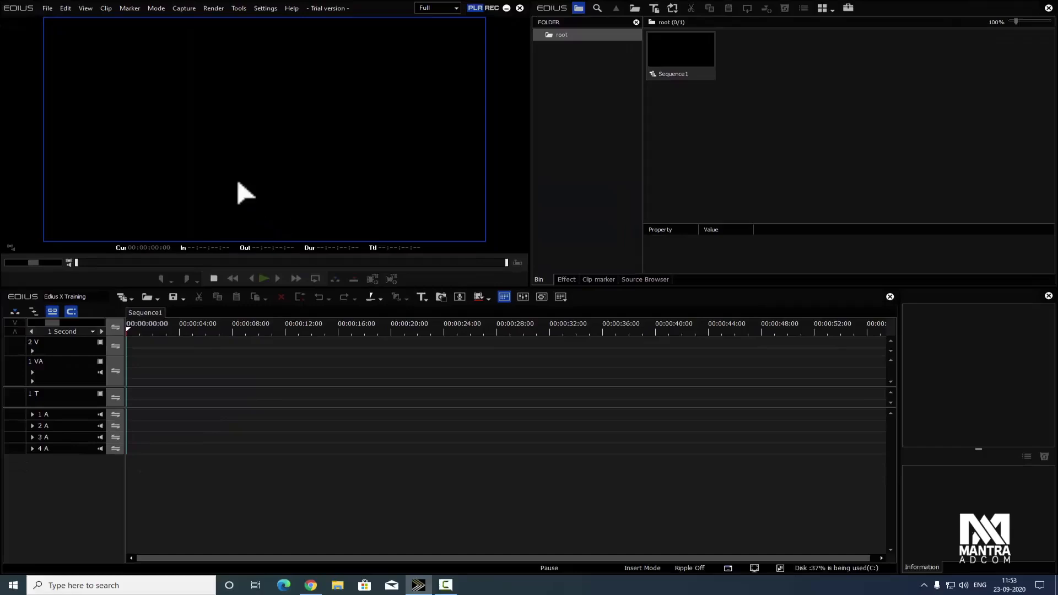
Apply the saved Mantra window layout to bring back the custom window arrangement.
left_click(85, 8)
mouse_move(165, 179)
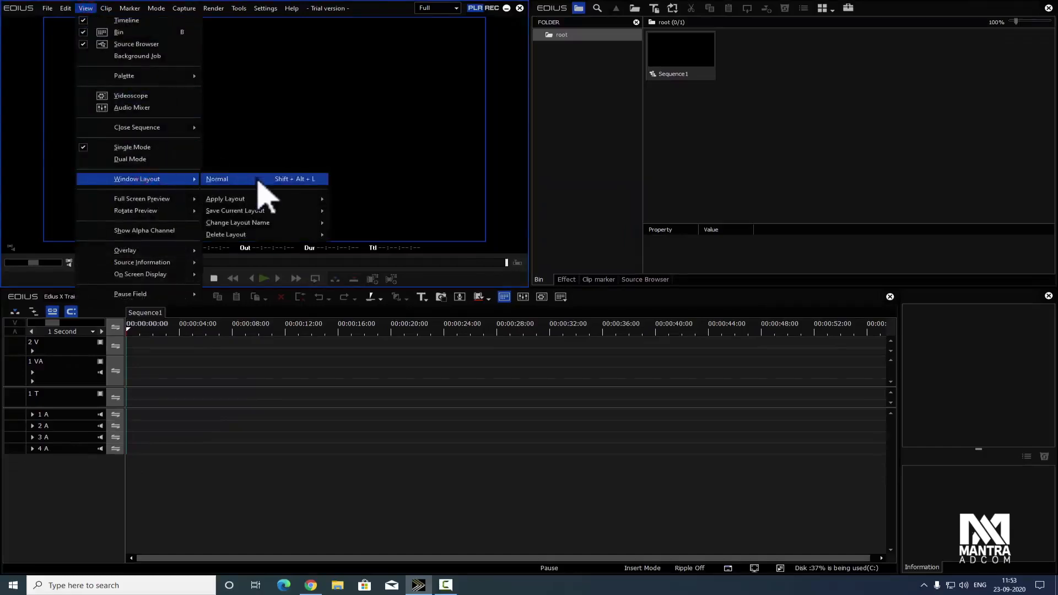
mouse_move(264, 197)
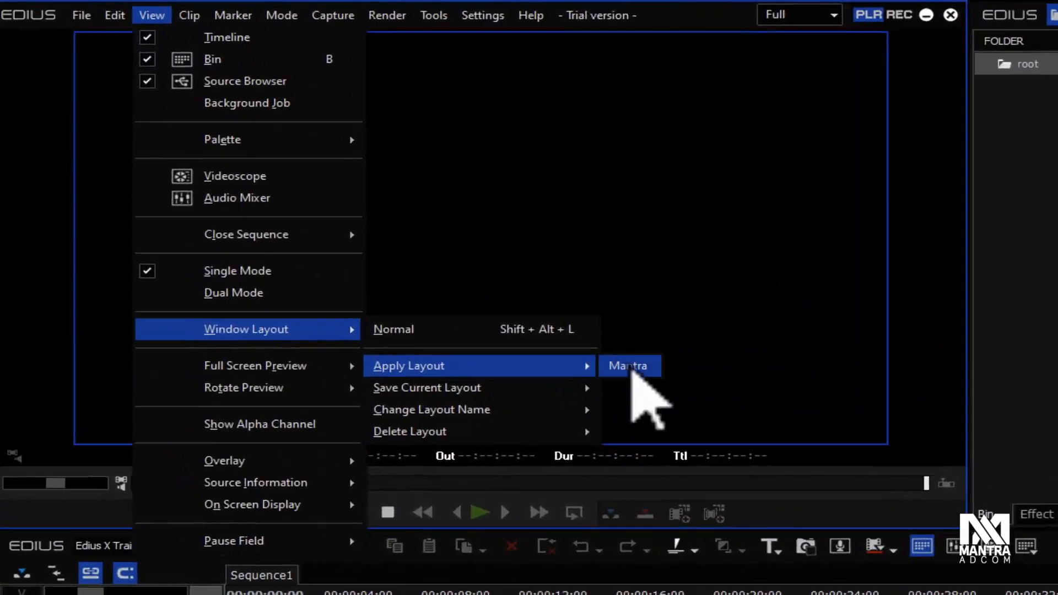
left_click(628, 366)
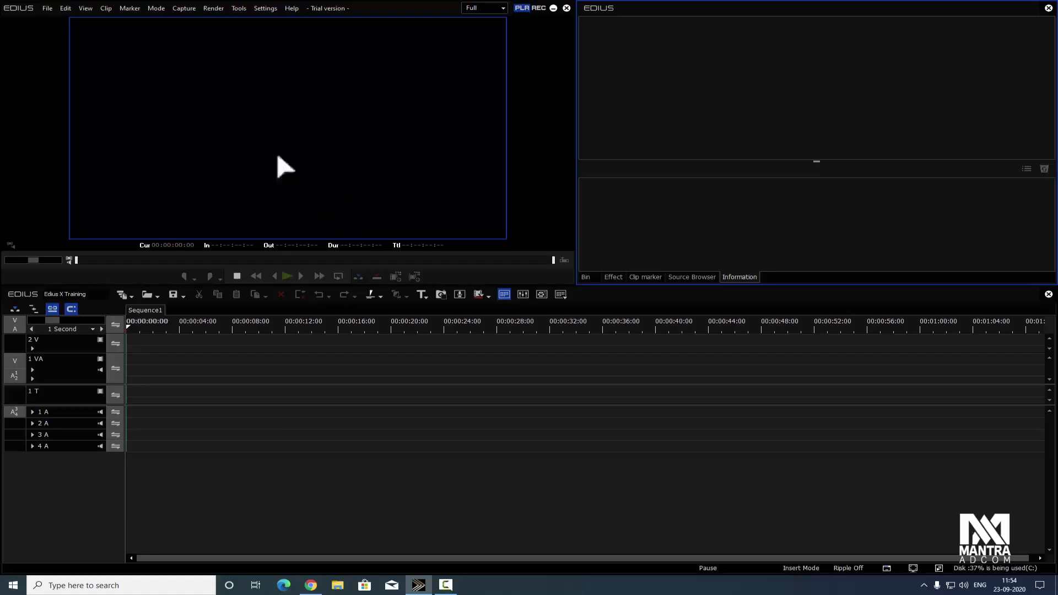
Review the window layout options for renaming, deleting and applying the saved Mantra layout, without choosing any of them.
left_click(85, 9)
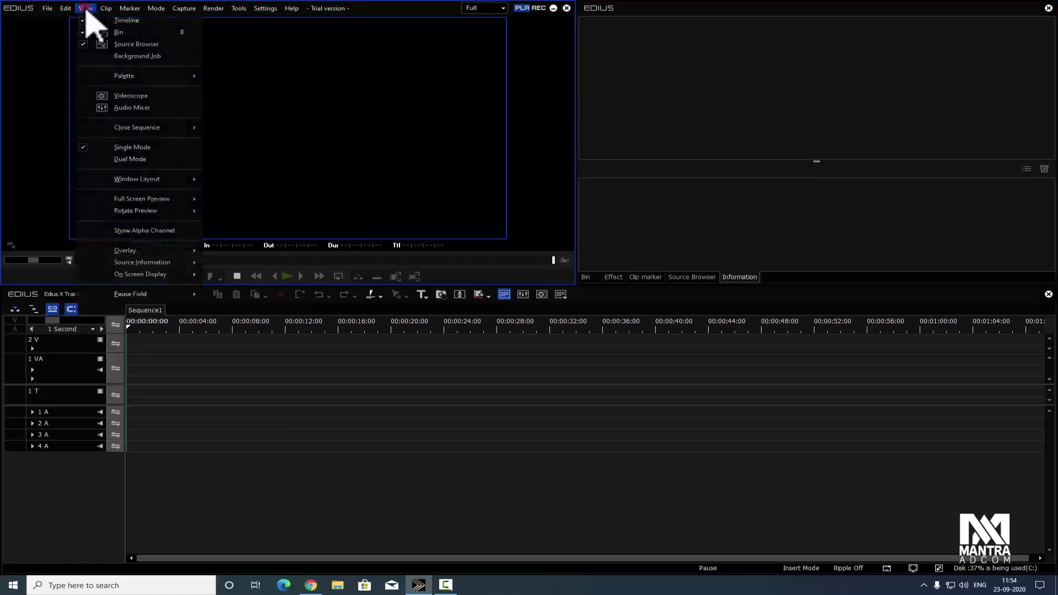
mouse_move(160, 180)
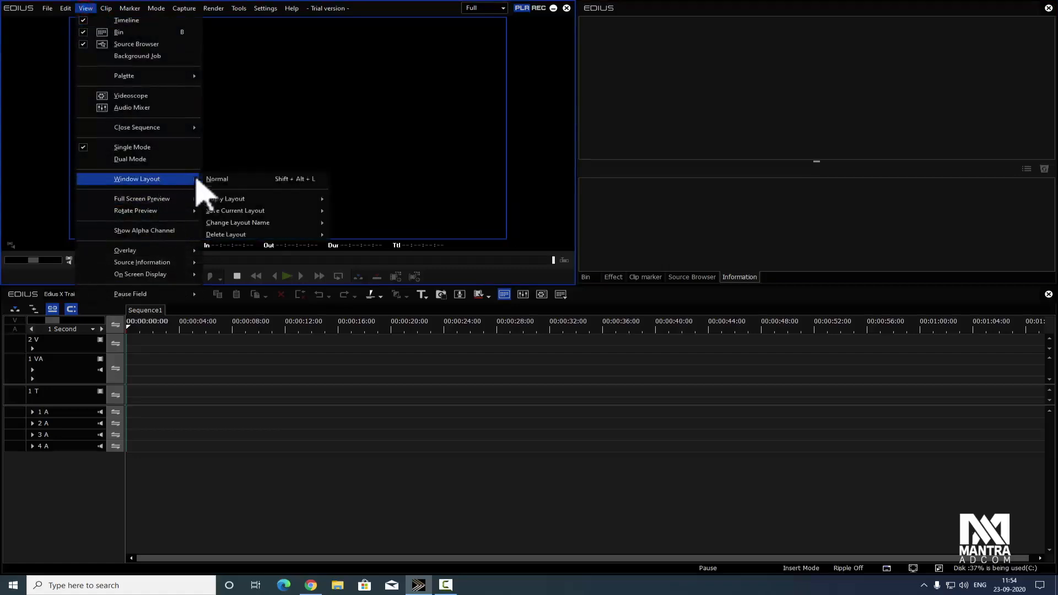
mouse_move(278, 223)
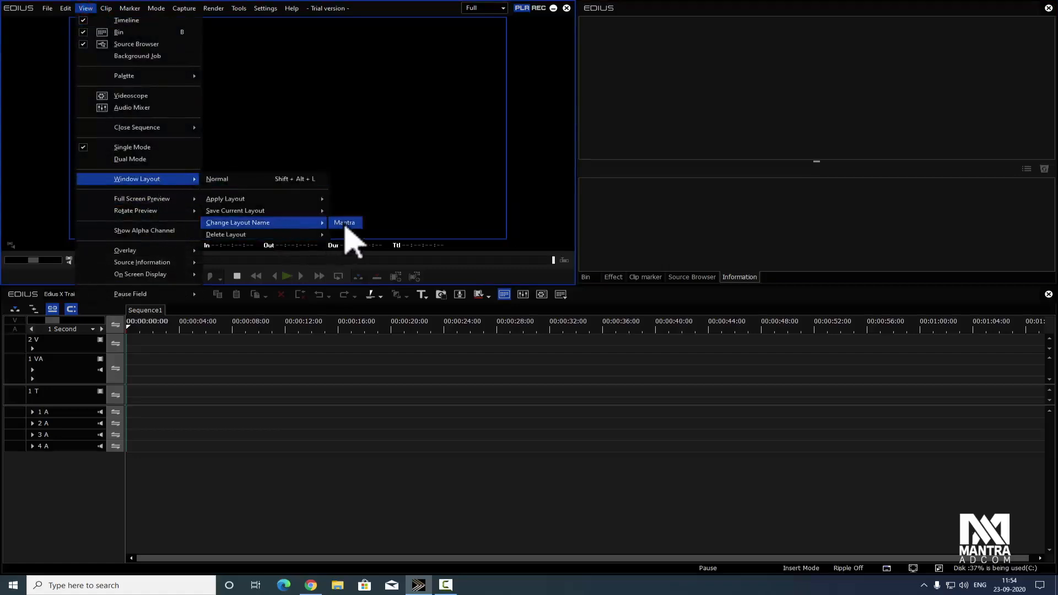
mouse_move(308, 235)
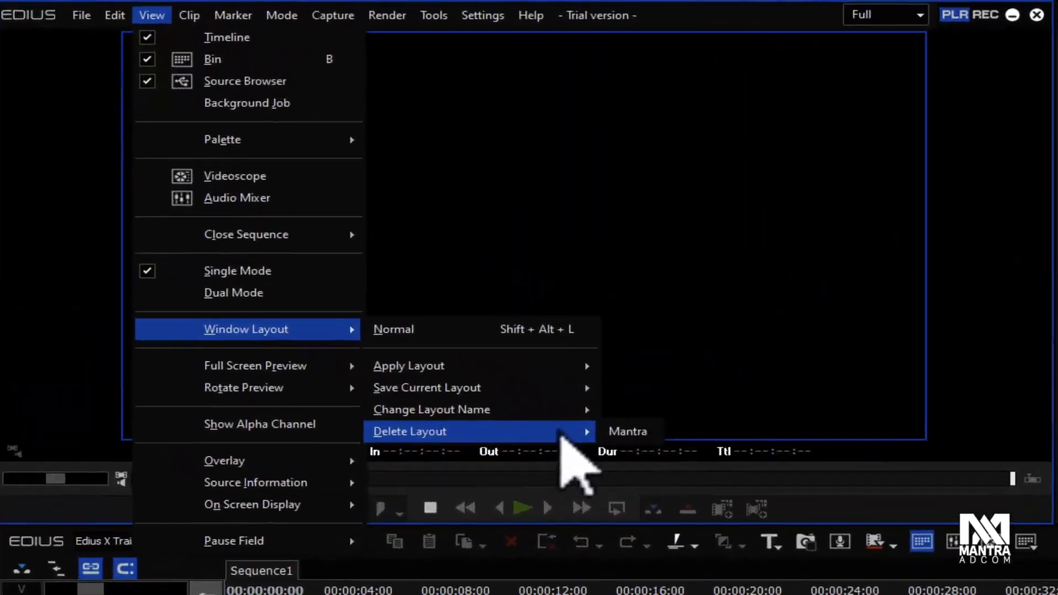
mouse_move(510, 366)
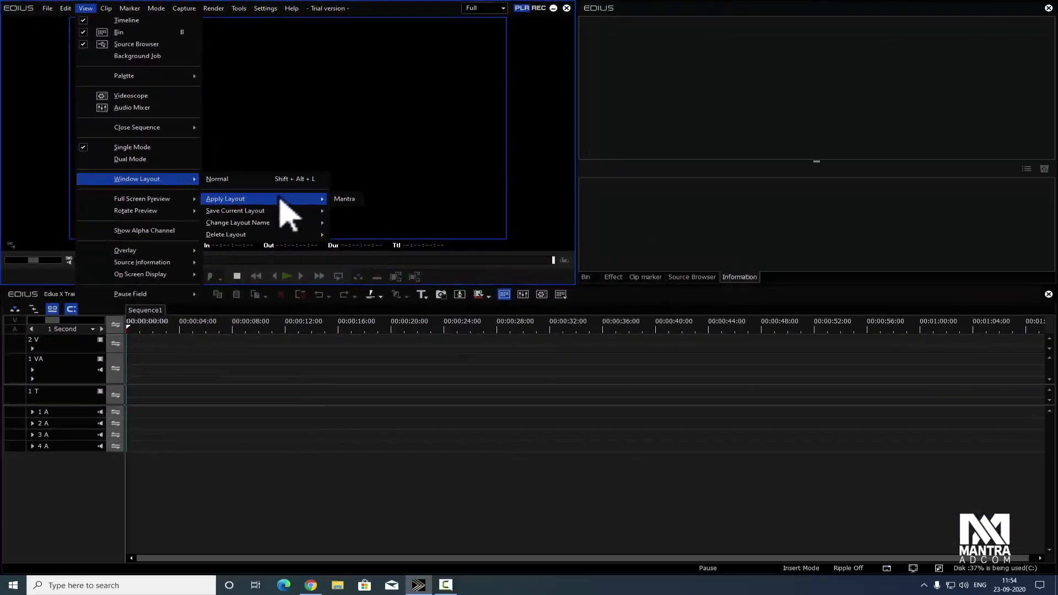
left_click(314, 368)
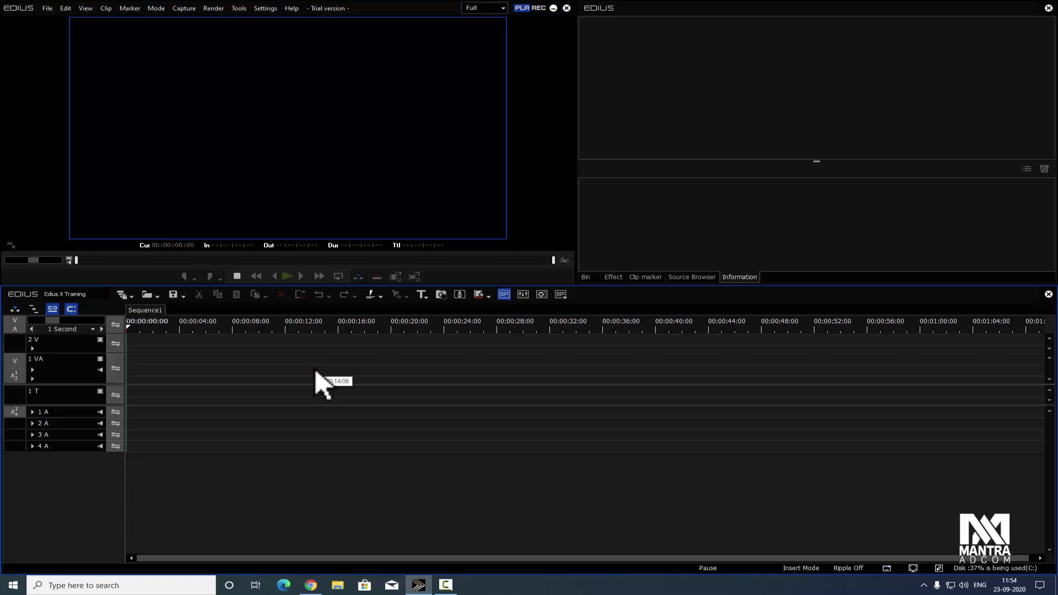
left_click(350, 176)
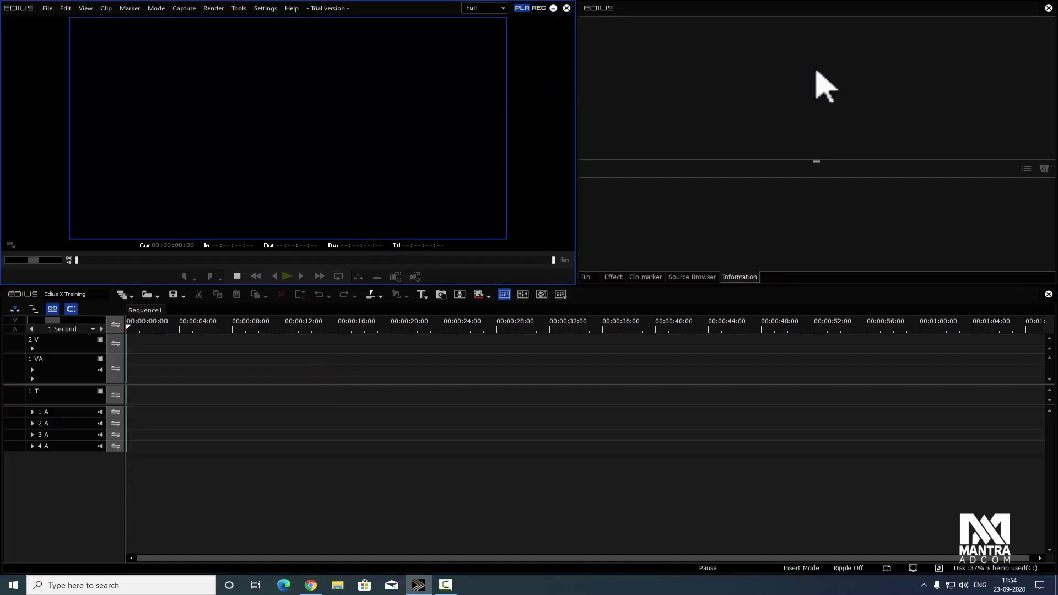
left_click(778, 407)
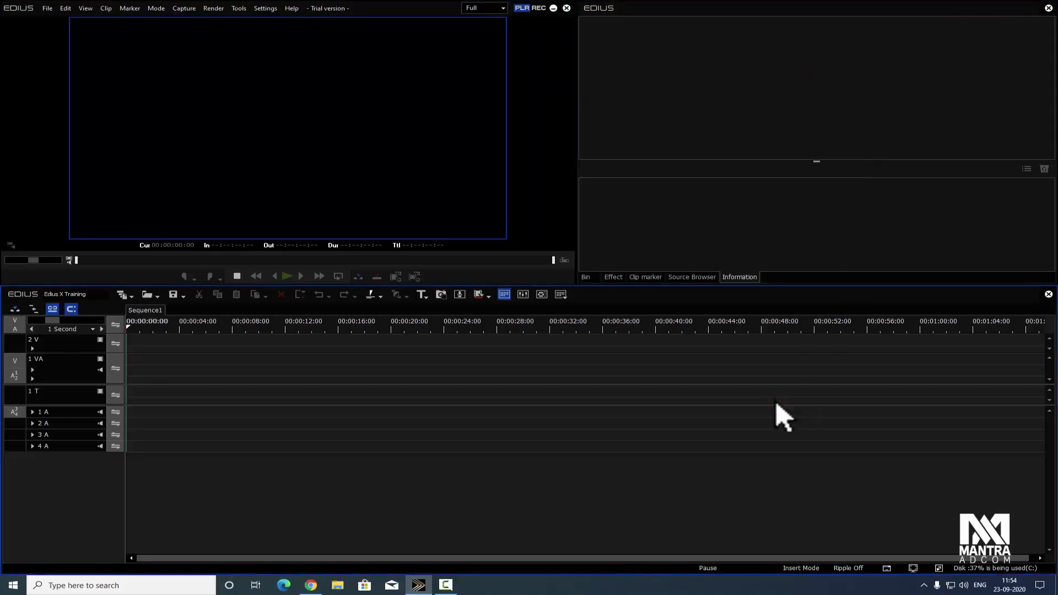
left_click(302, 129)
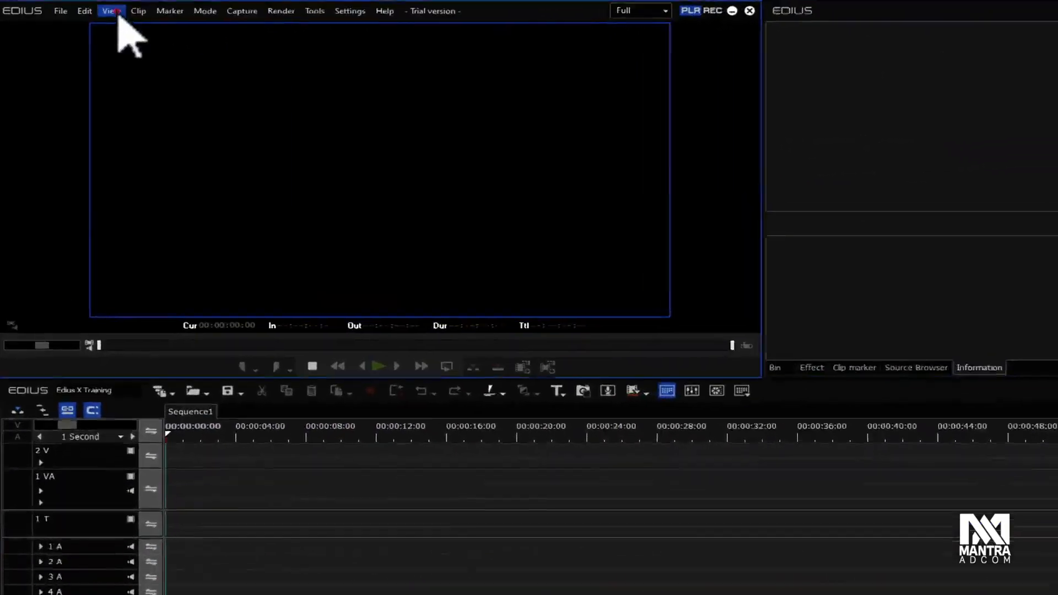
Save the current window arrangement as a new layout named Mantra.
left_click(152, 15)
mouse_move(228, 259)
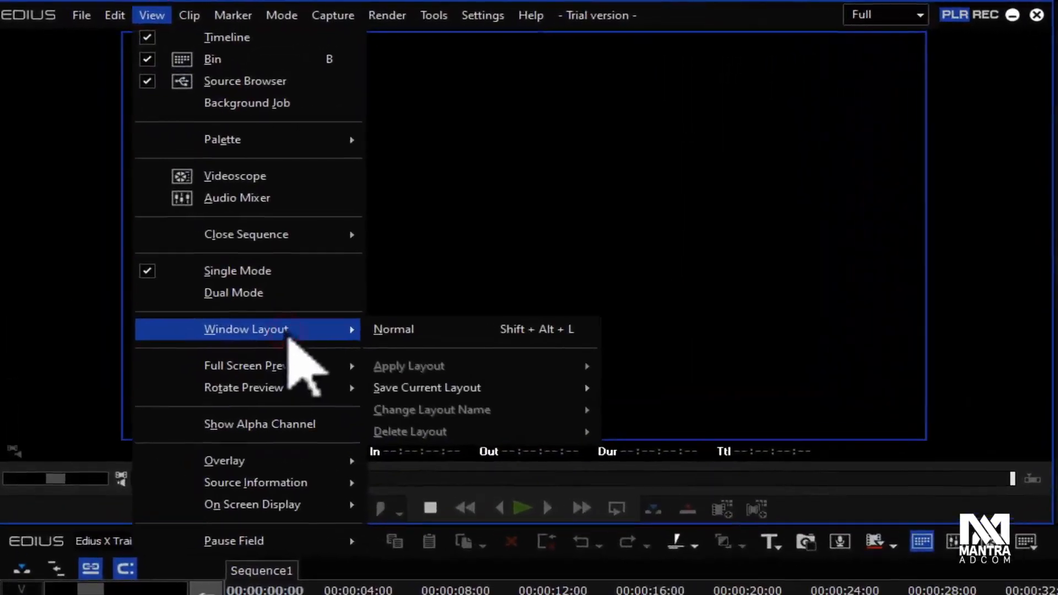
mouse_move(508, 390)
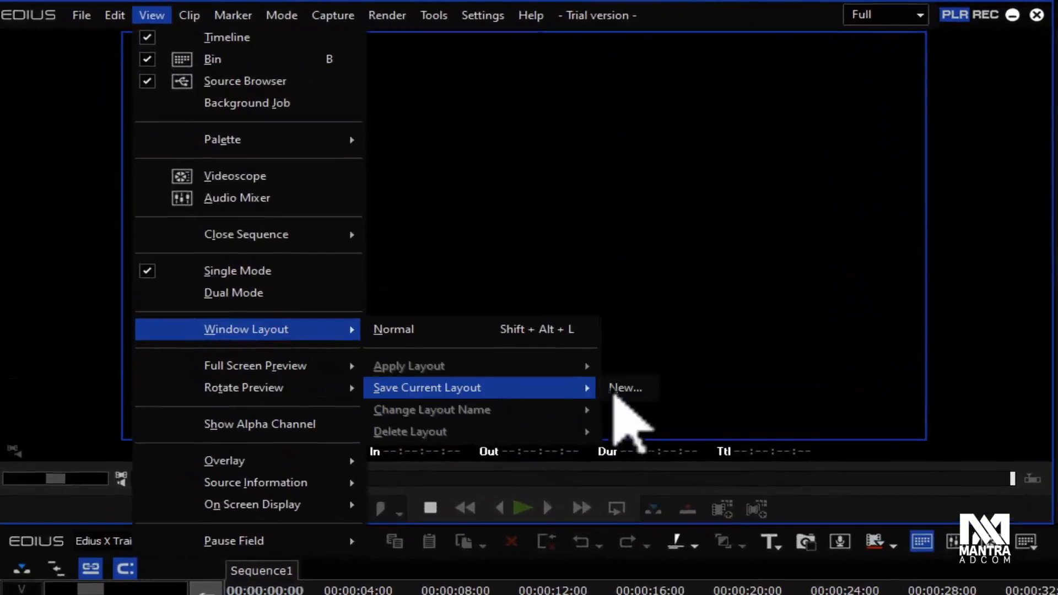
left_click(622, 389)
double_click(466, 264)
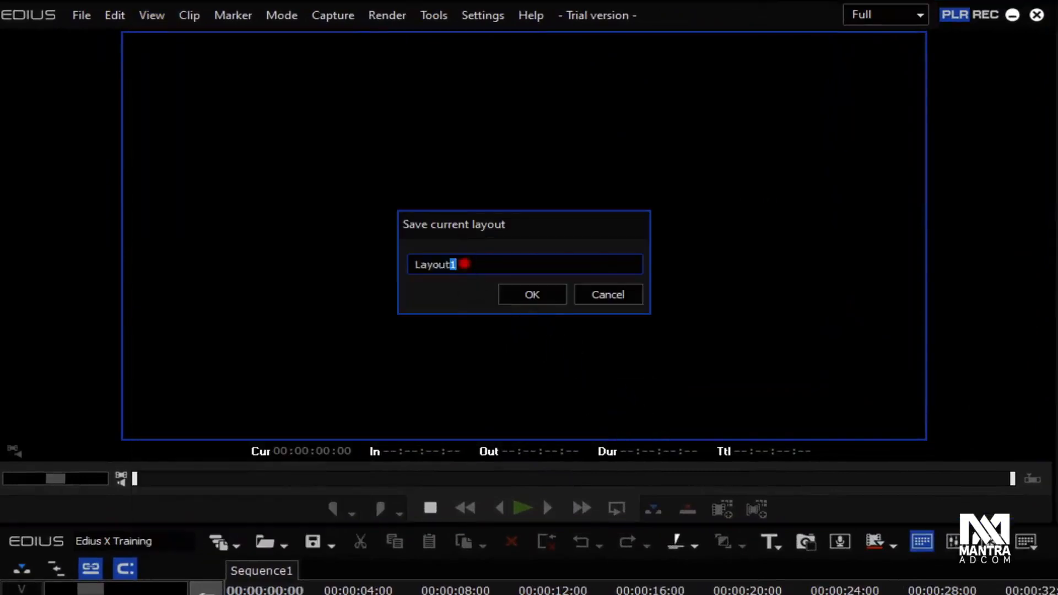
type("Mantra")
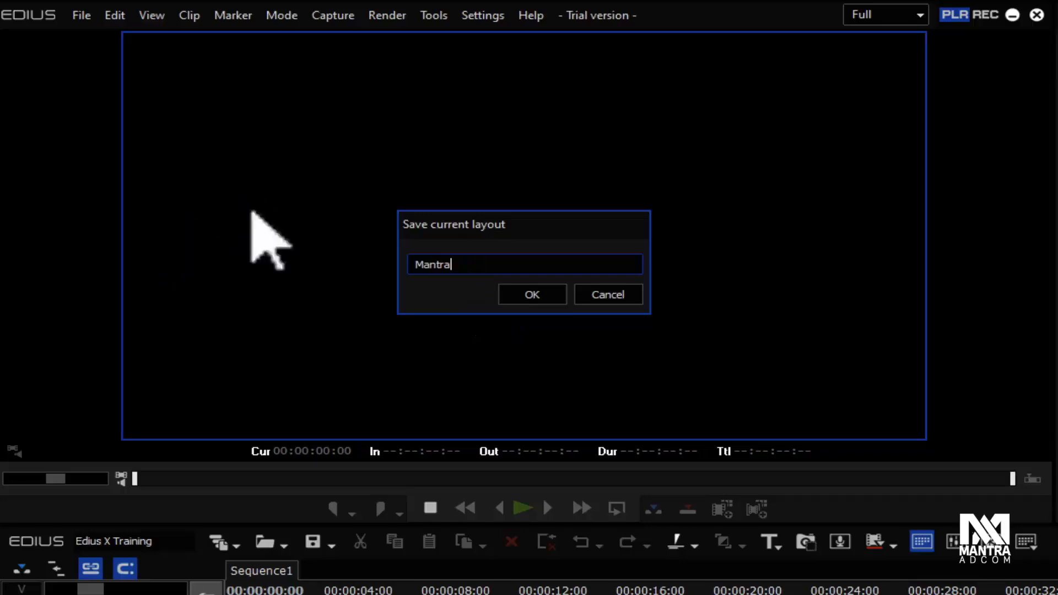
left_click(530, 294)
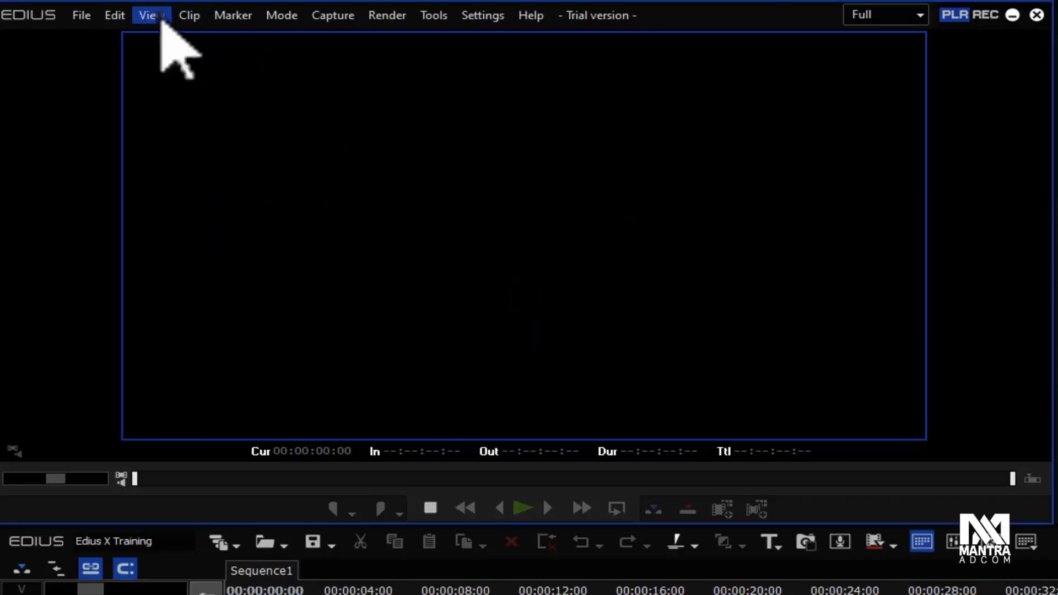
Check that Mantra is available among the layouts to apply, and return the windows to the Normal layout.
left_click(153, 16)
left_click(275, 329)
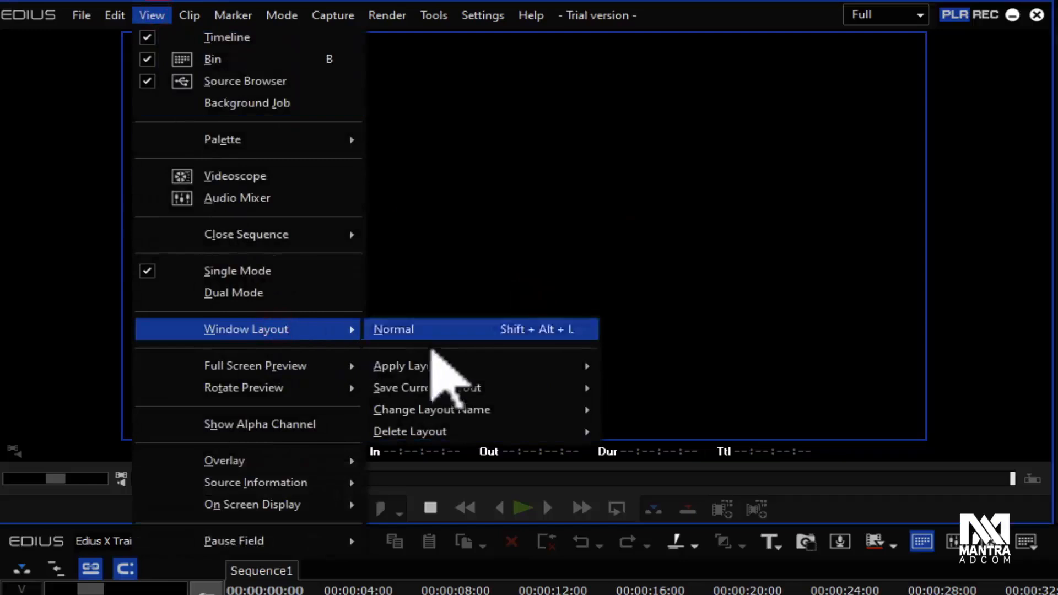
mouse_move(465, 365)
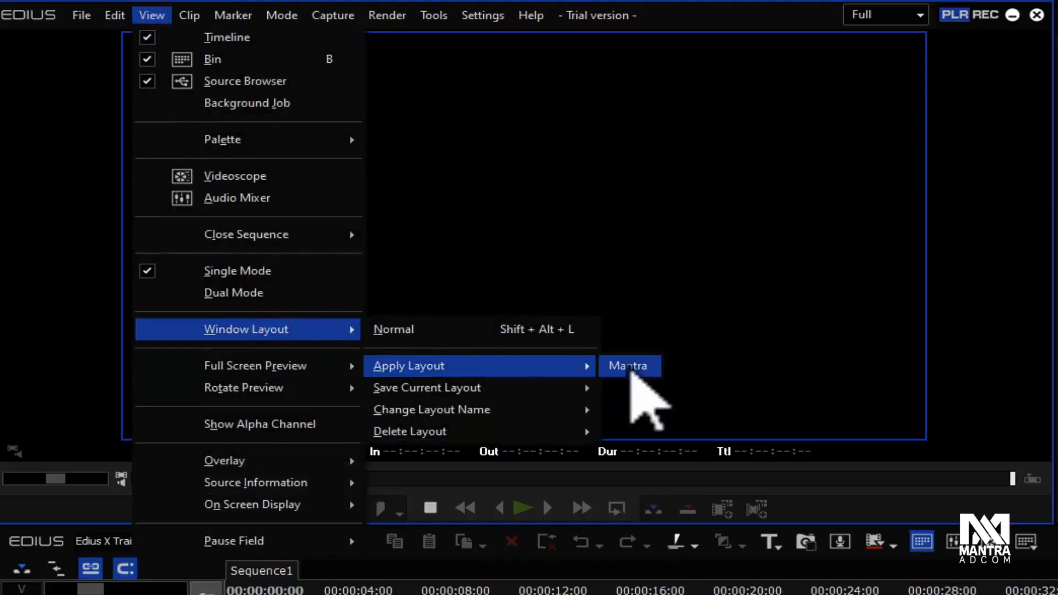
left_click(437, 331)
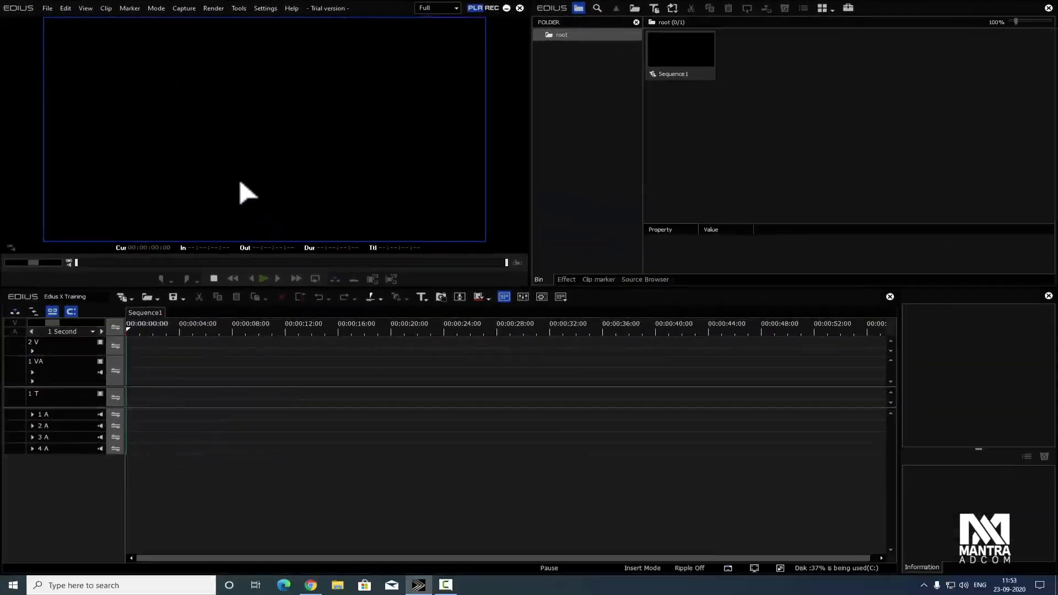